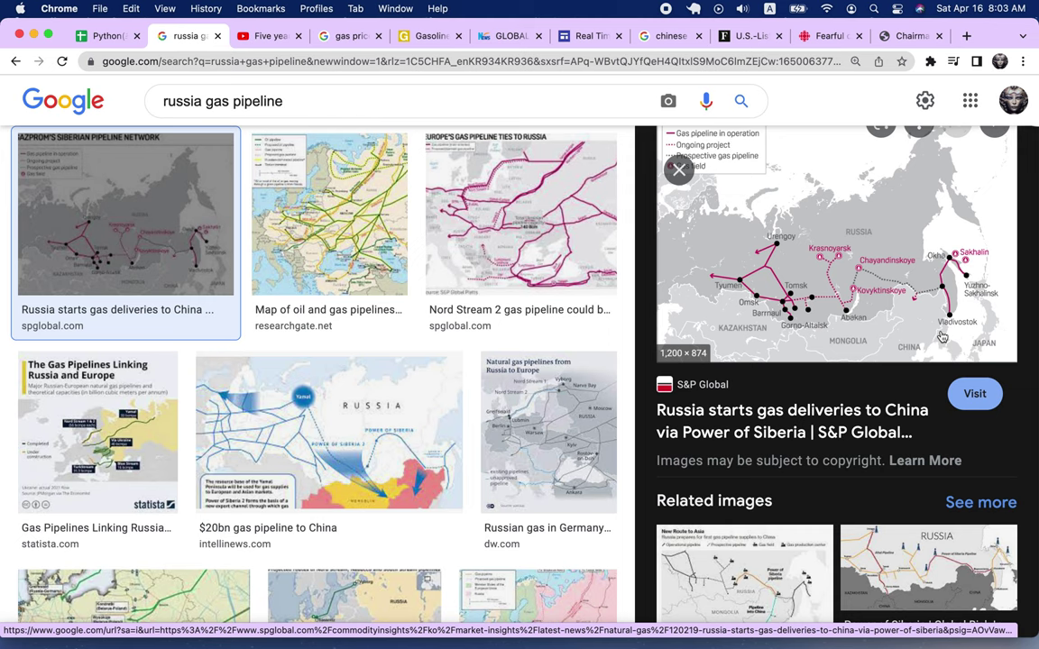
Step: In the Google Sheets notes, add a second line to cell B8 reading "종전 선언 => 평화 협상 => 가스관 연결 => GDP"
left_click(107, 36)
left_click(353, 385)
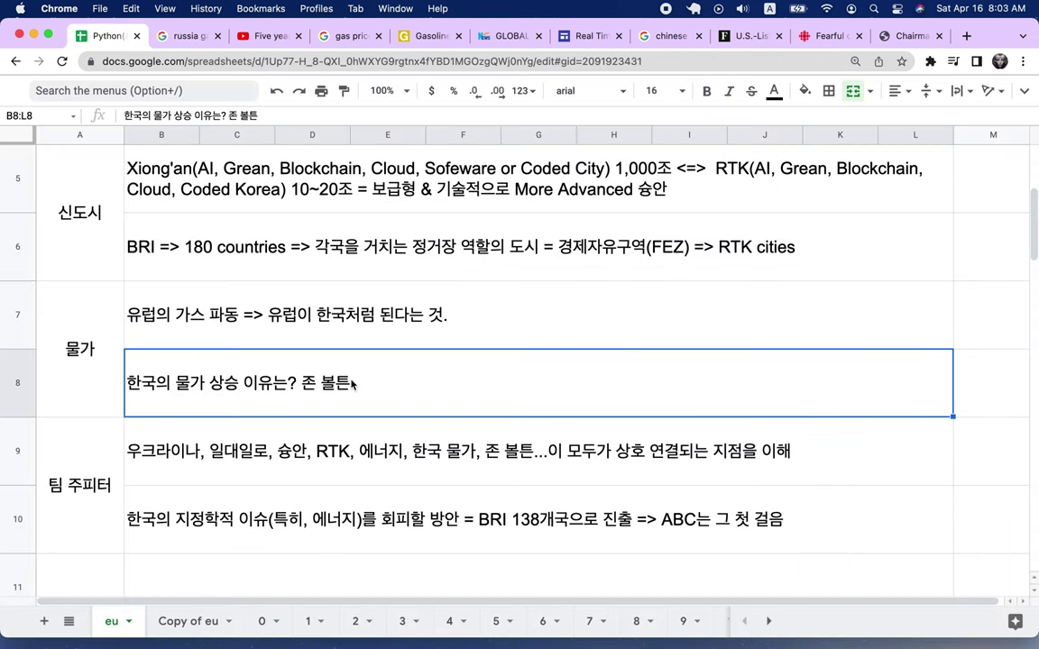
double_click(289, 363)
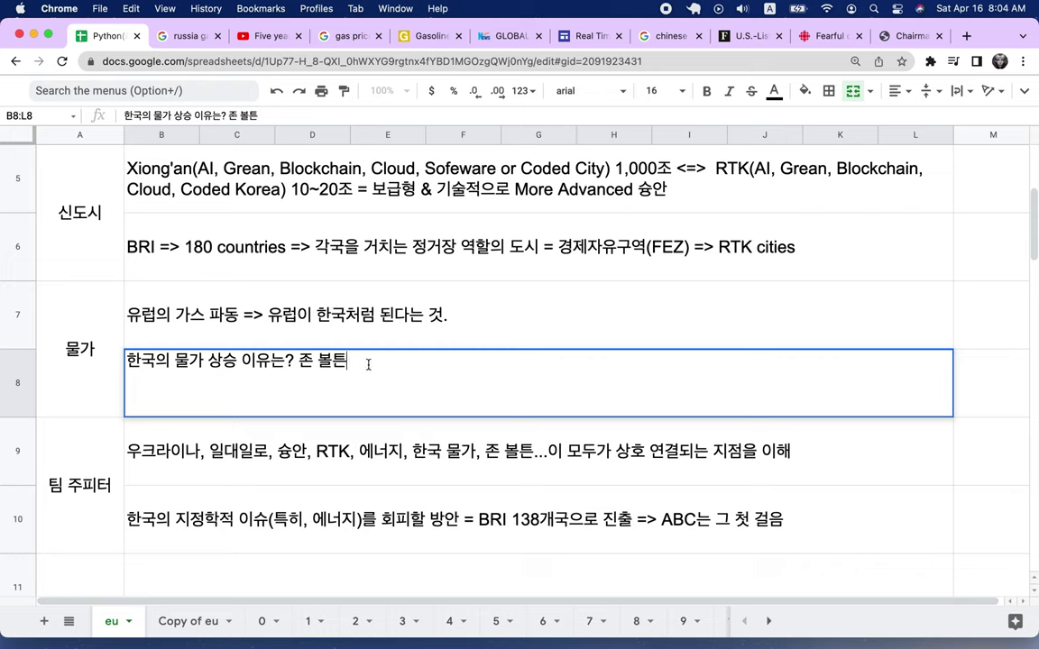
type("wh")
key("BackSpace")
key("BackSpace")
key("ctrl+space")
type("종전")
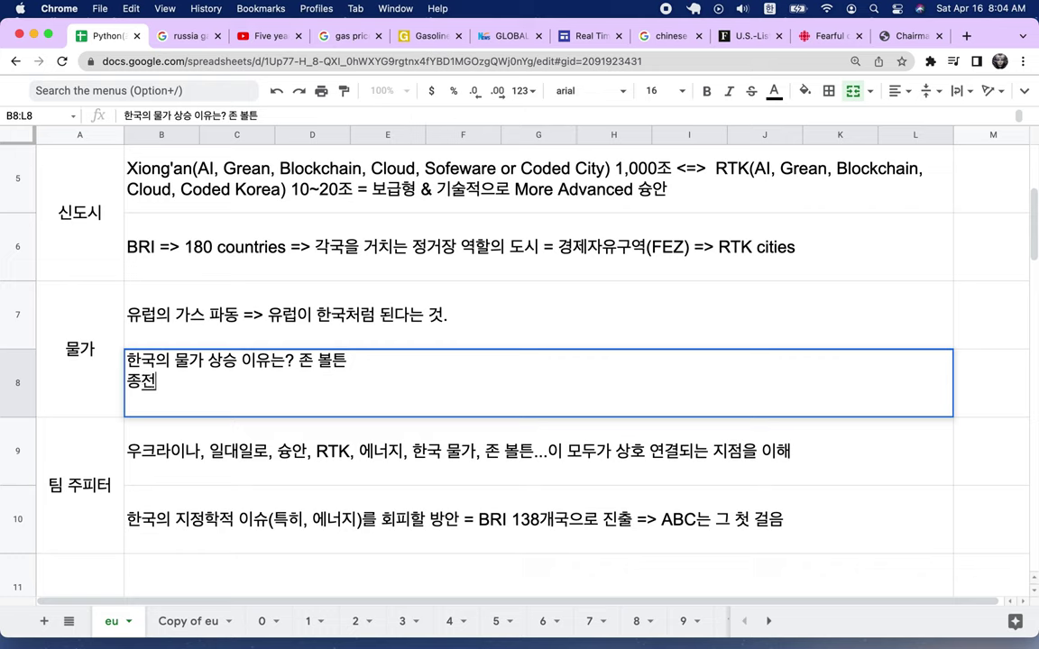
type(" 선언 => 평화 협사")
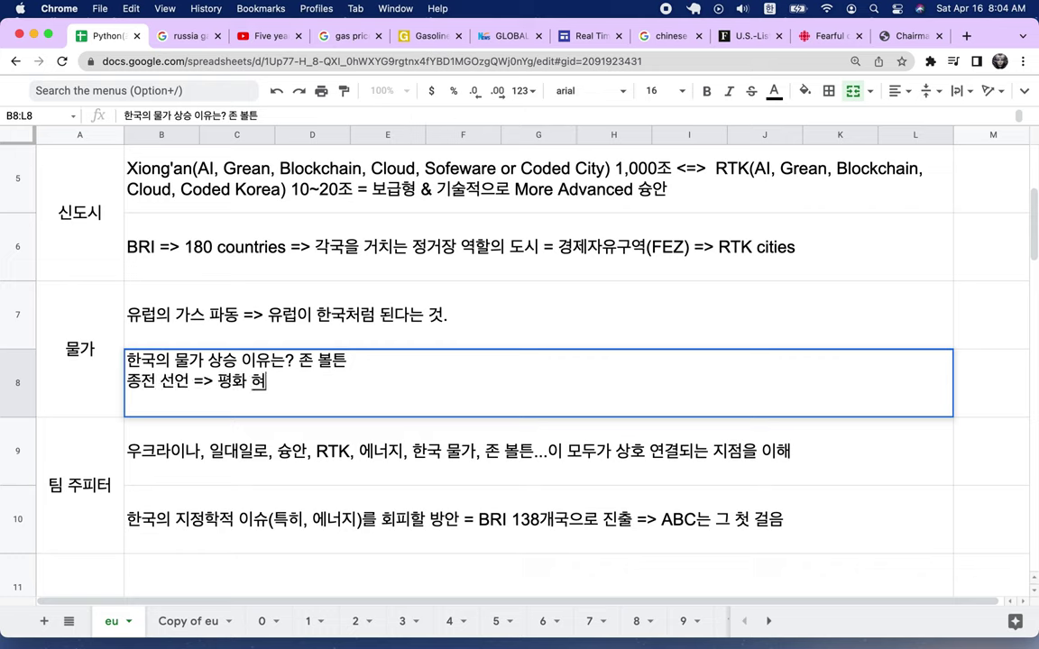
type("상 => 가스")
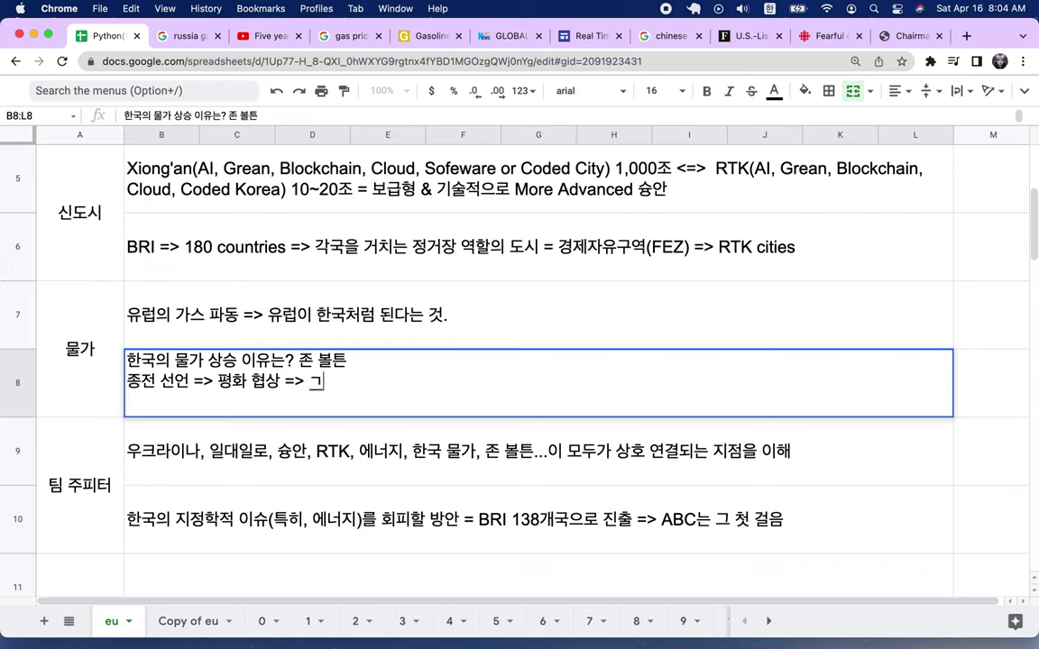
type("관 연결")
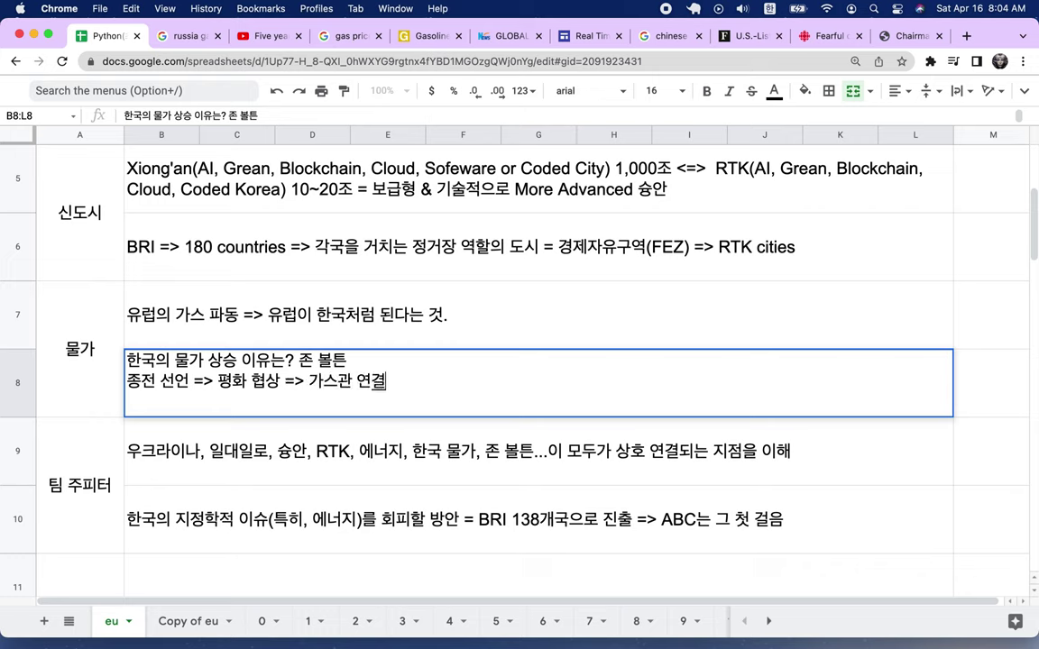
type(" => GDP")
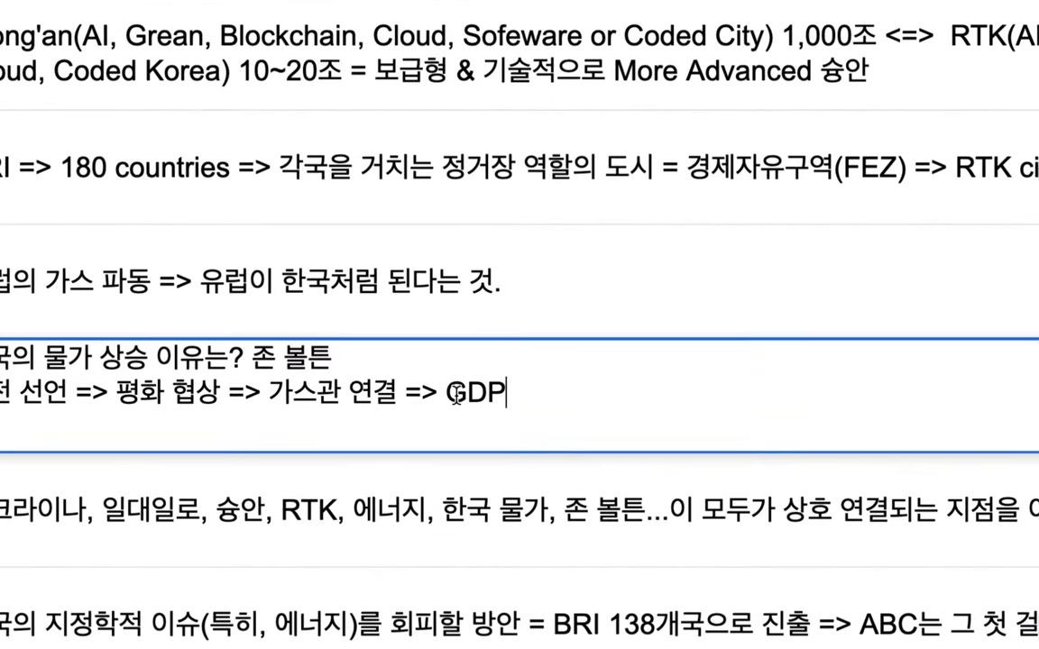
Step: Extend the GDP part of the new line to read "한국 GDP가 어쩌면 일본을 추월"
left_click(450, 395)
type("한국")
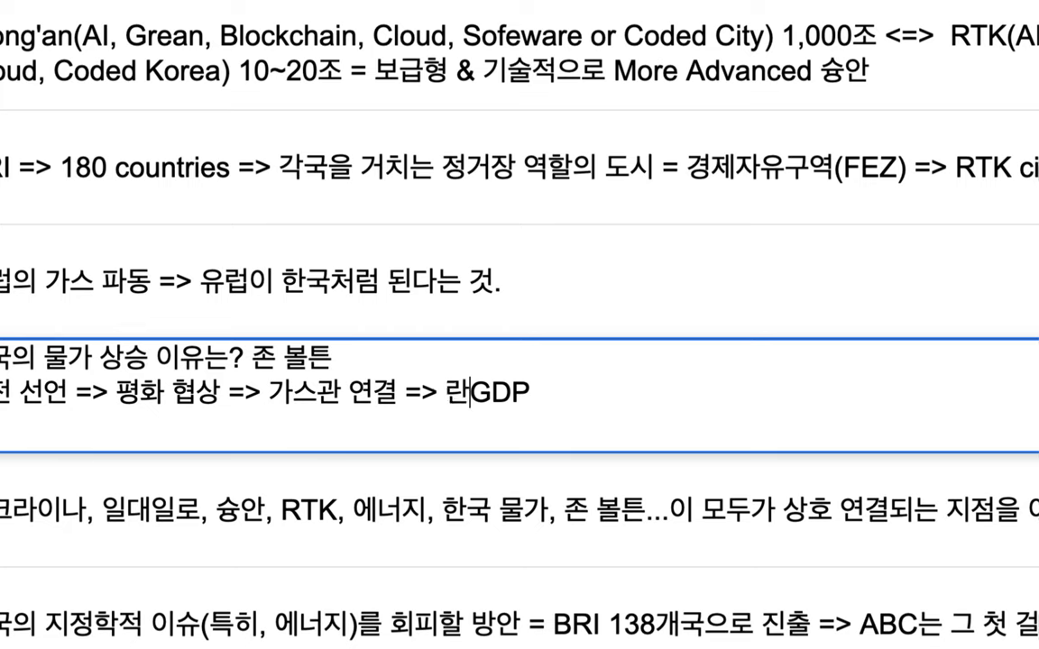
key("Right")
key("Right")
key("Right")
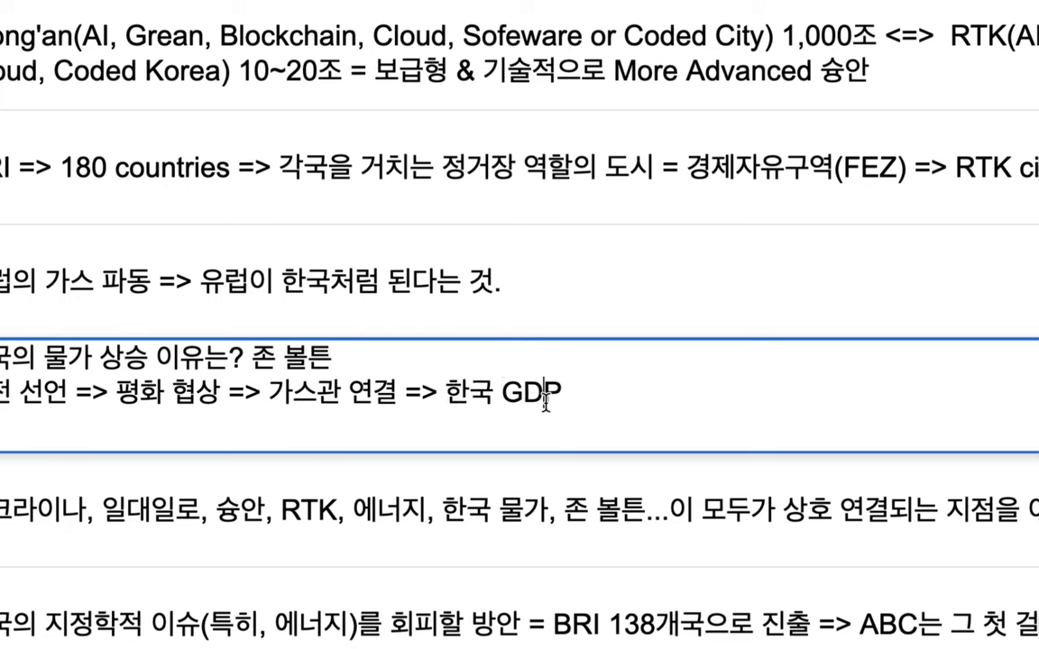
type("가 어찌면 일본을 추우")
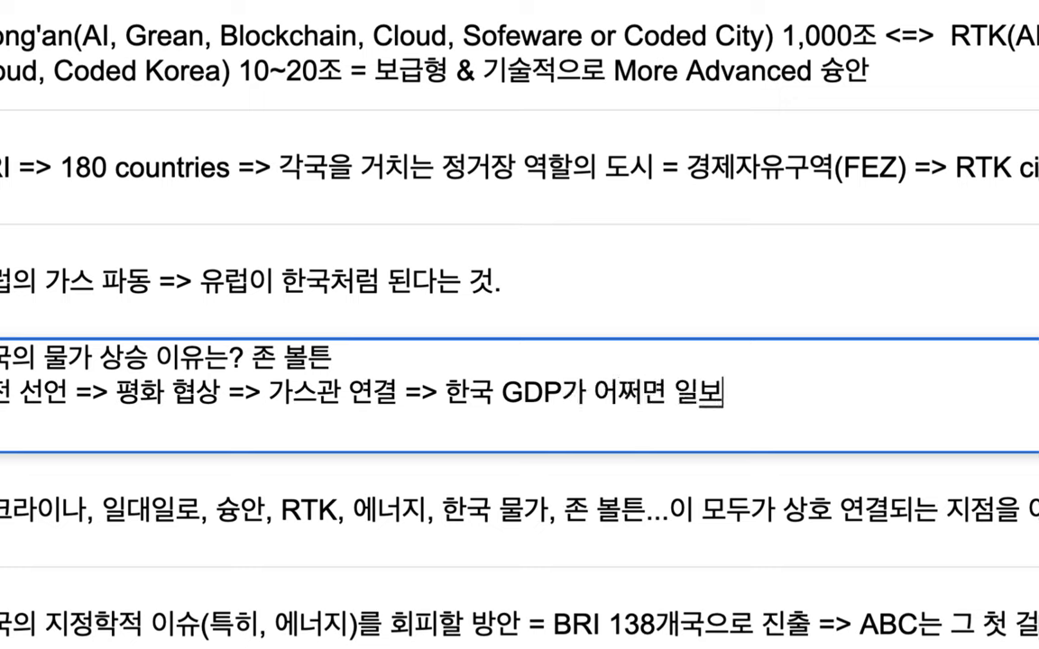
type("ㅓㄹ")
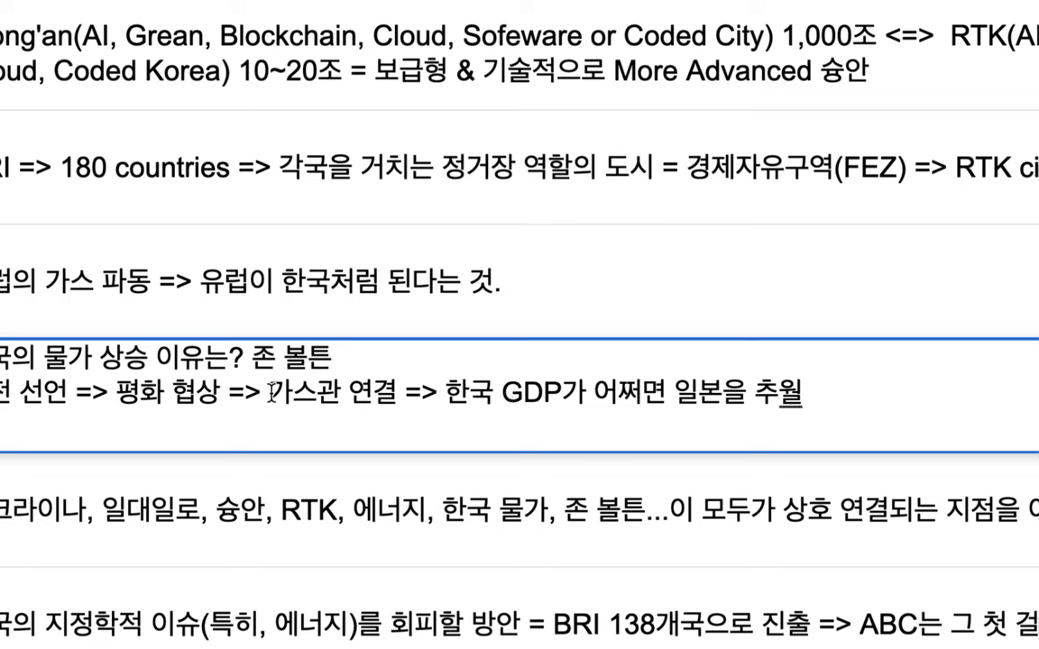
Step: Append "=> 가능성은 제로" to the end of the second line in cell B8
left_click_drag(268, 393, 405, 393)
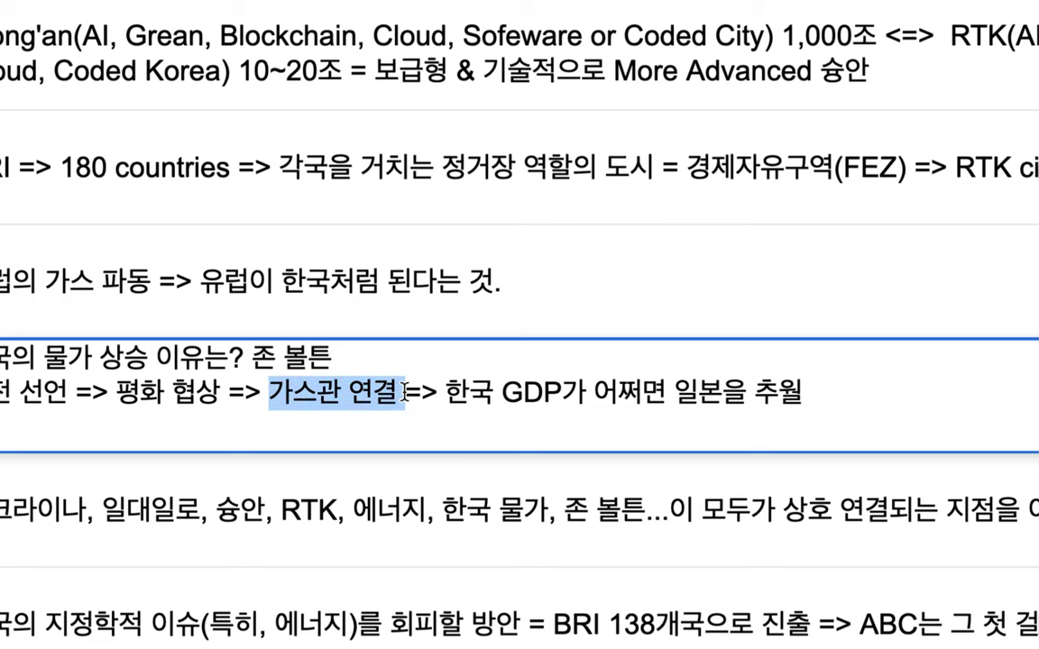
left_click(828, 395)
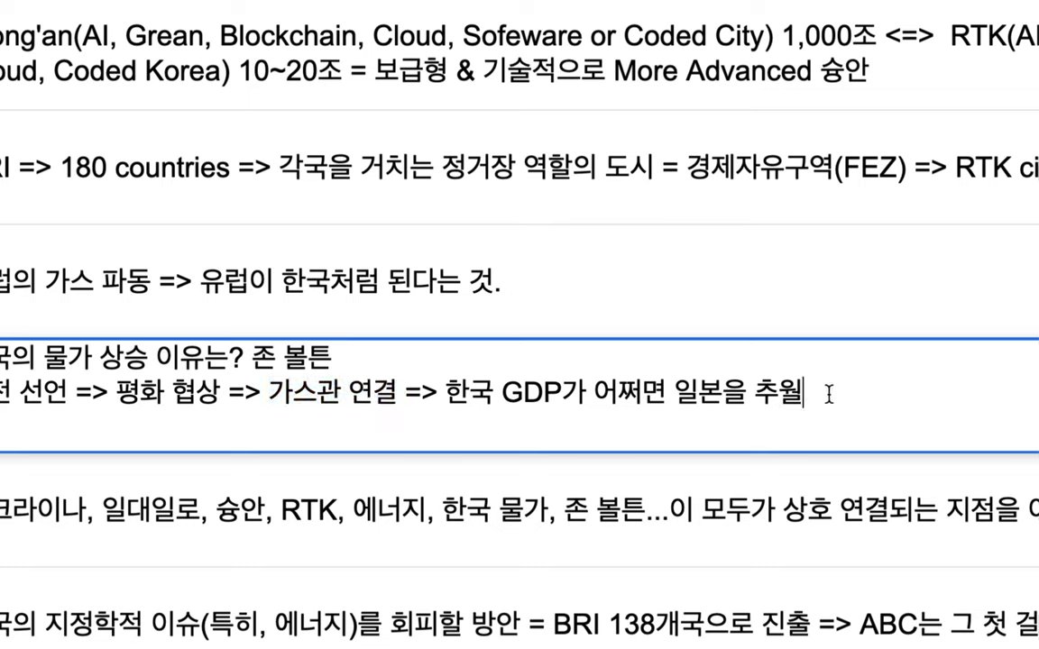
type("=> ")
type("가능성은 ")
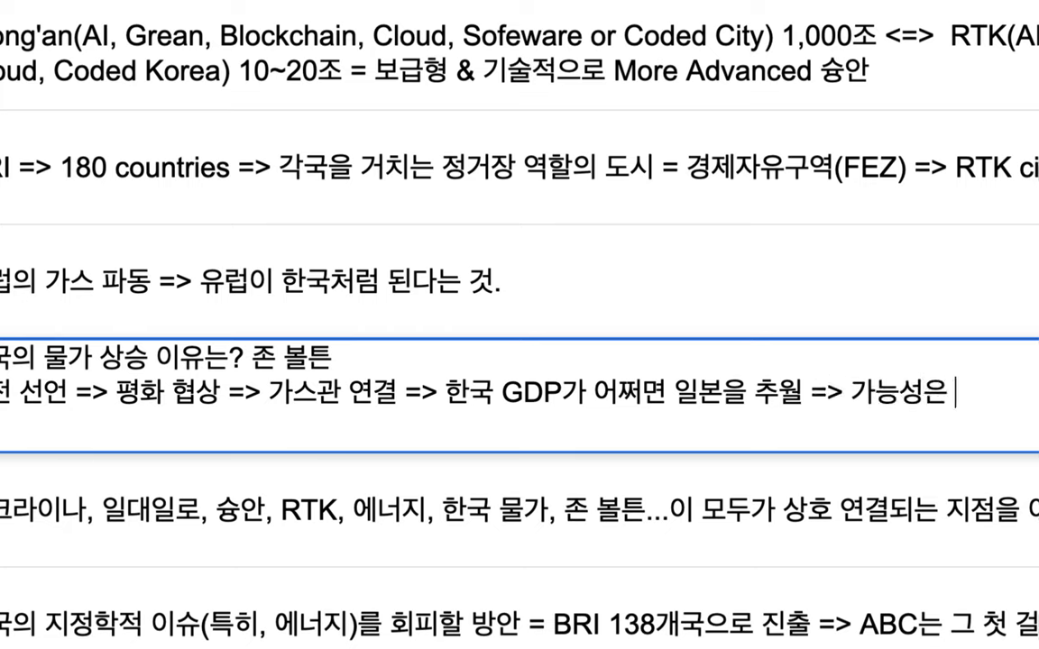
type("젤로")
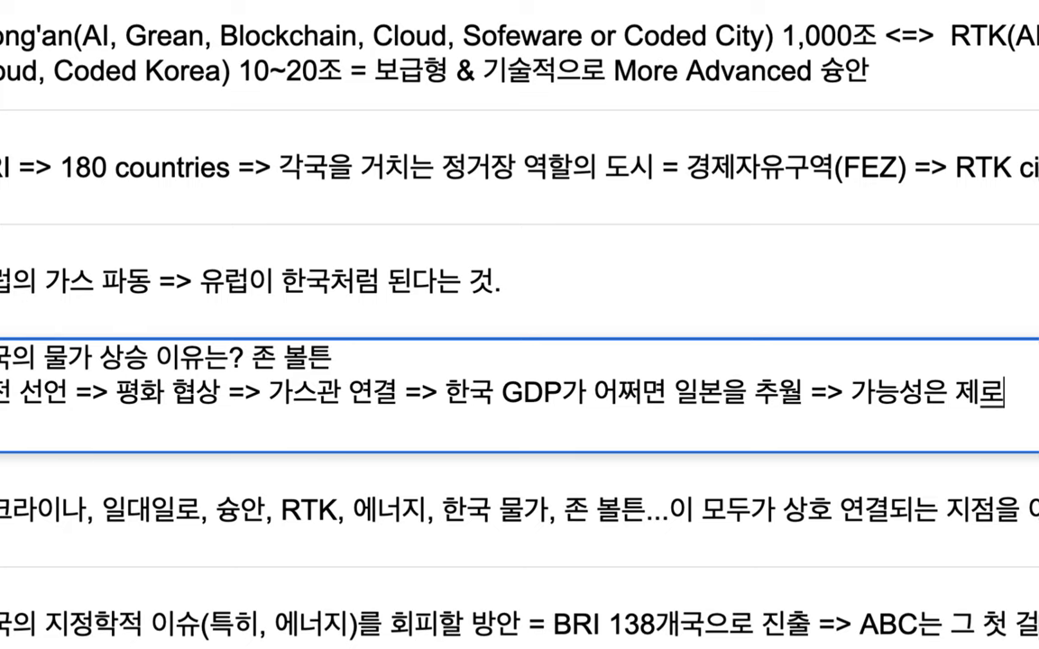
Step: Insert "올해" before "일본을" in the GDP phrase of cell B8
left_click_drag(447, 394, 792, 391)
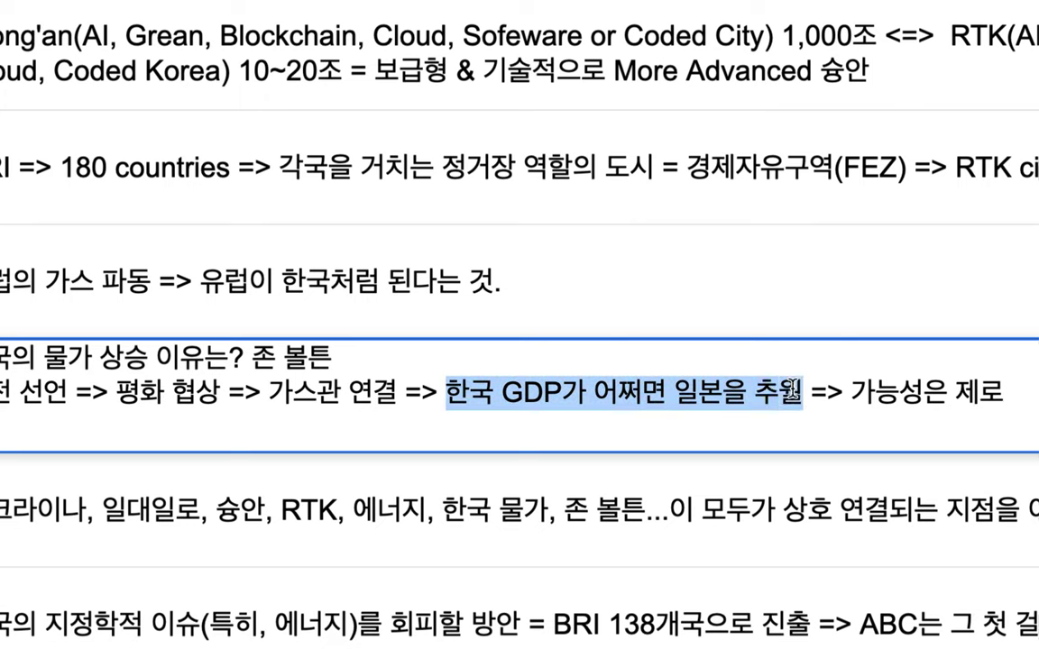
left_click(593, 394)
left_click(676, 395)
type("ㅇ")
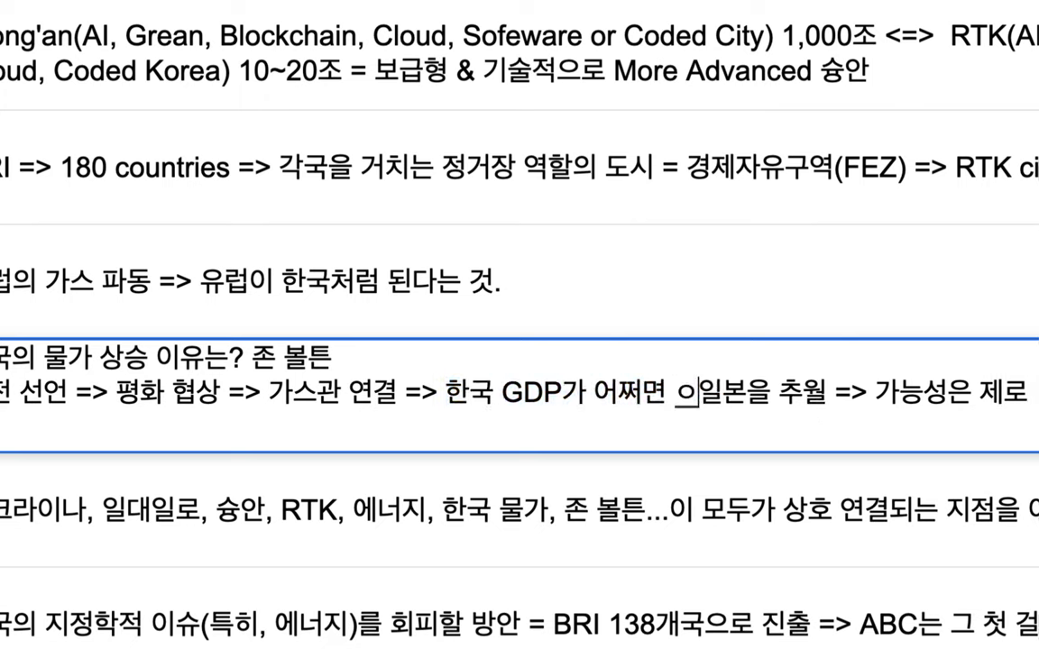
type("올해")
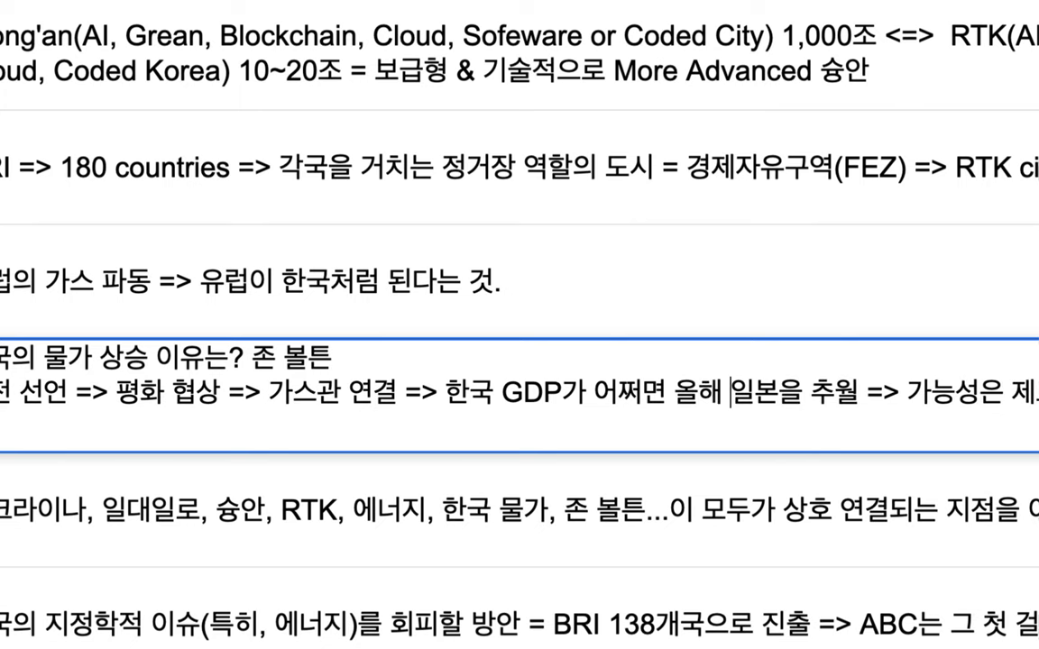
Step: Add "트럼프-김정은" in front of "종전 선언" in cell B8
left_click(86, 394)
type("트럼프")
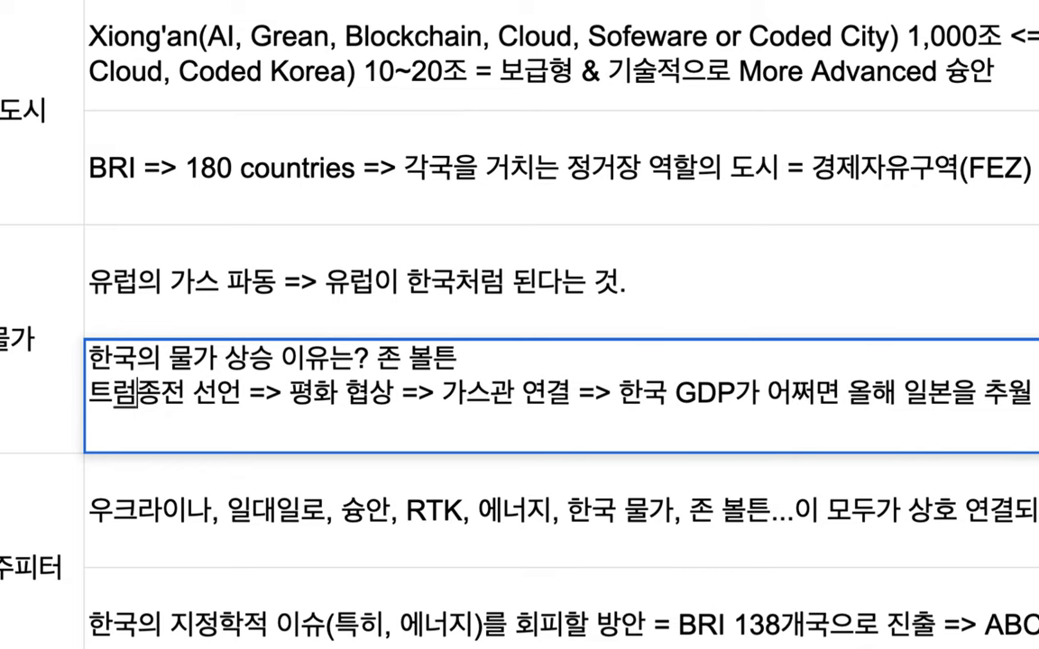
type("-김정")
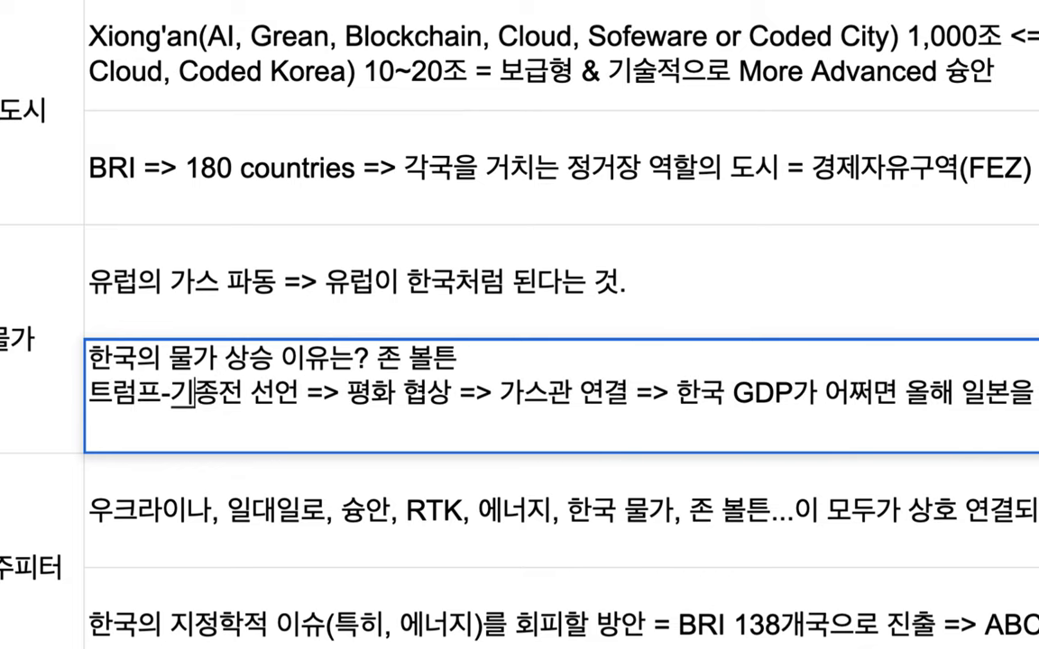
type("은")
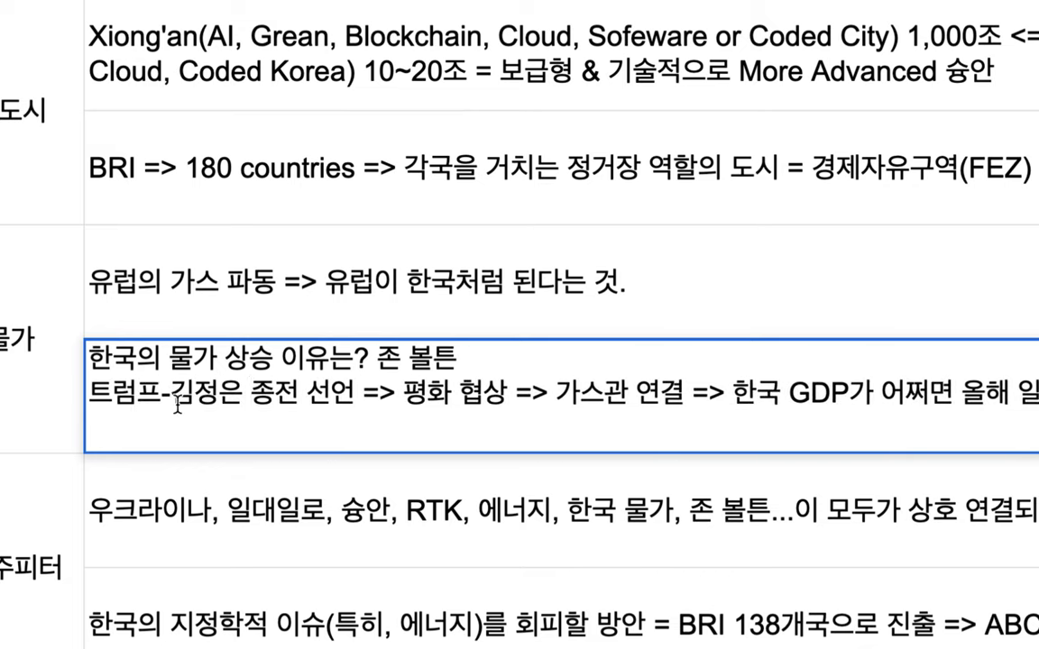
Step: Go over the B8 note by highlighting its peace talks, gas pipeline, GDP and "존 볼튼" phrases
left_click_drag(422, 397, 491, 397)
left_click_drag(580, 397, 556, 394)
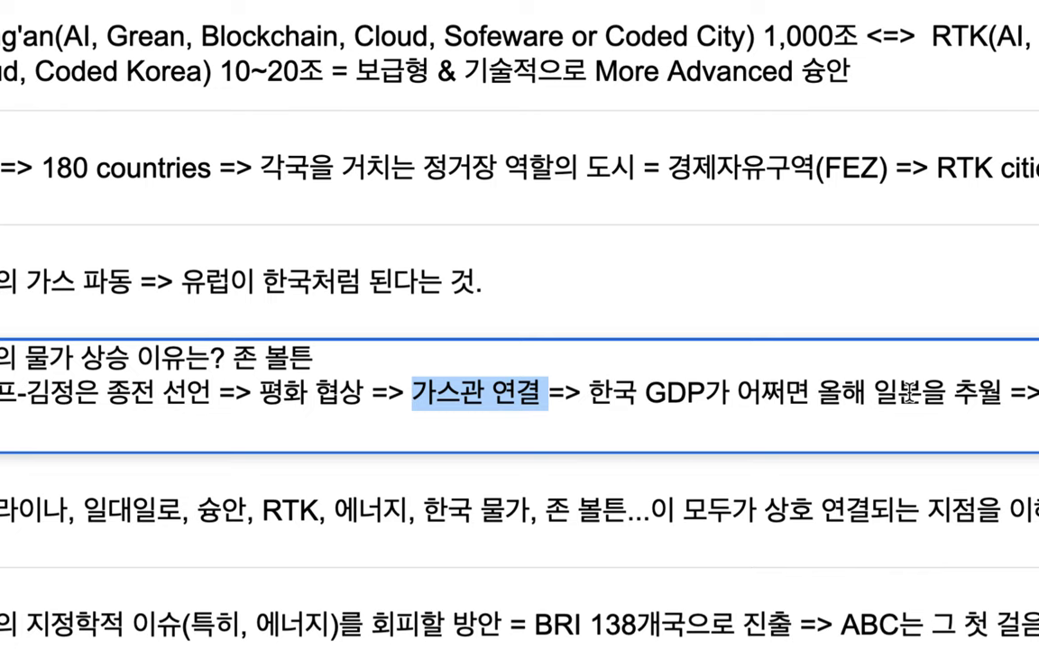
left_click_drag(982, 394, 616, 390)
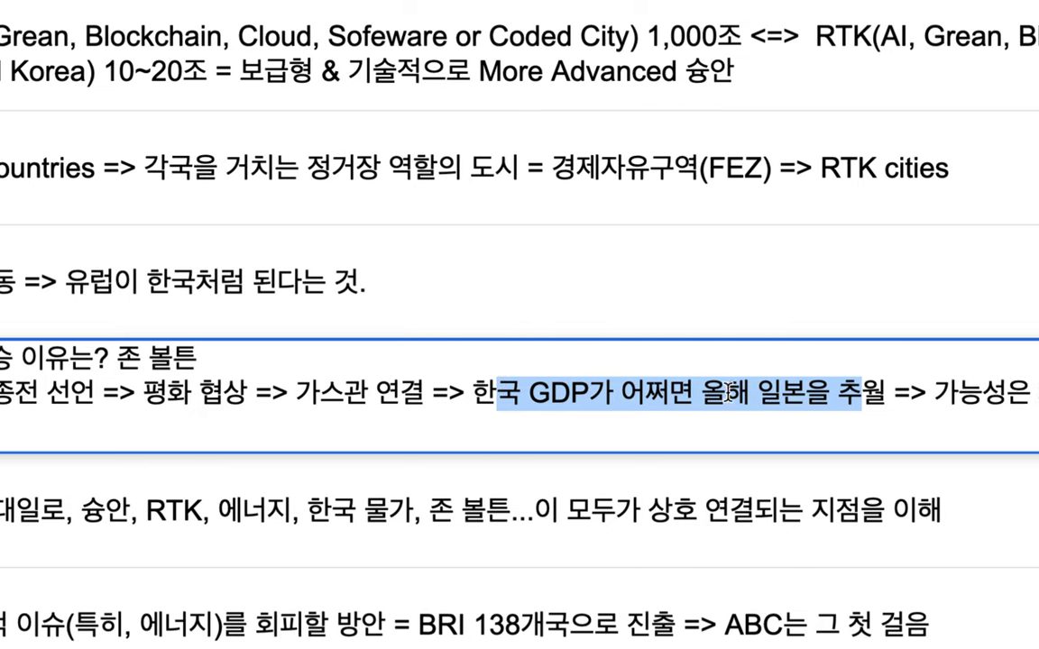
left_click(765, 397)
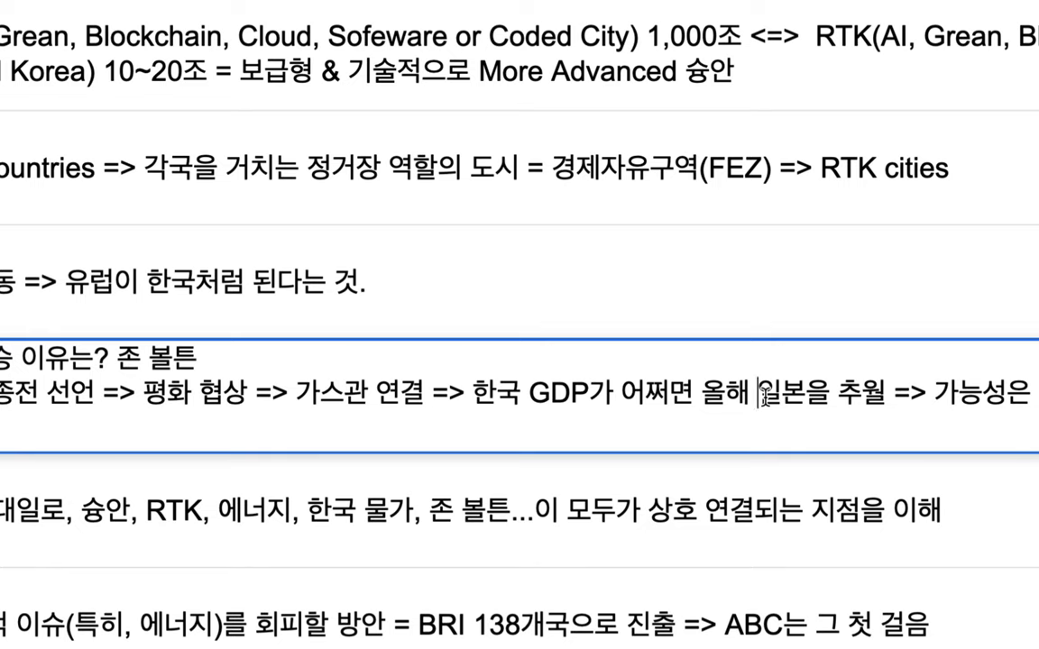
left_click_drag(117, 357, 195, 355)
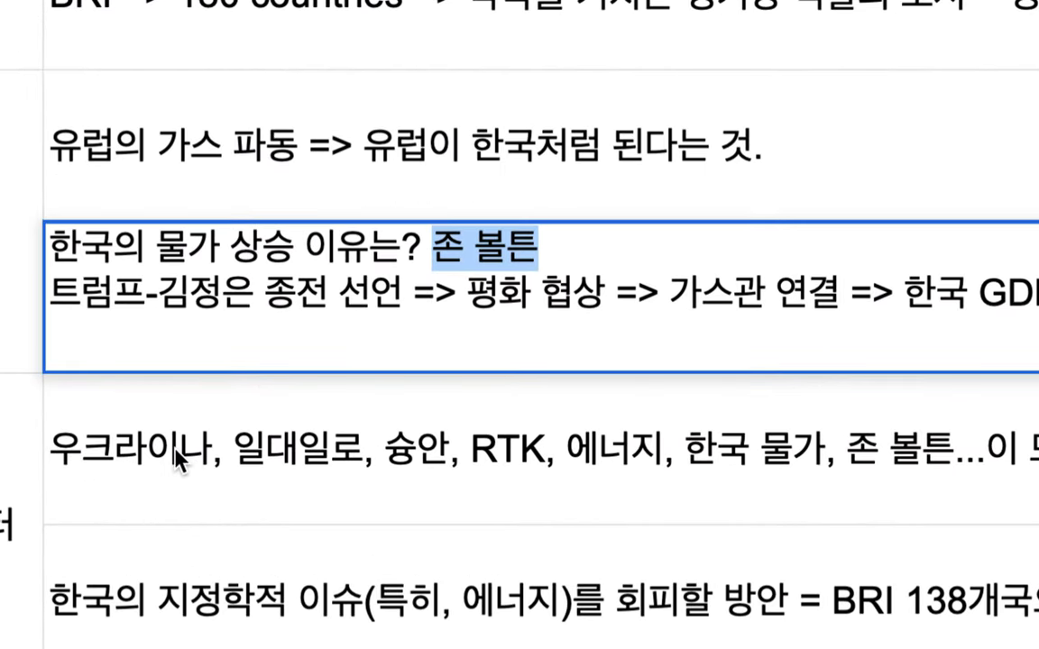
Step: In the row 9 cell, insert " - Victoria Nuland" directly after "우크라이나"
left_click(191, 458)
double_click(217, 419)
type("- ")
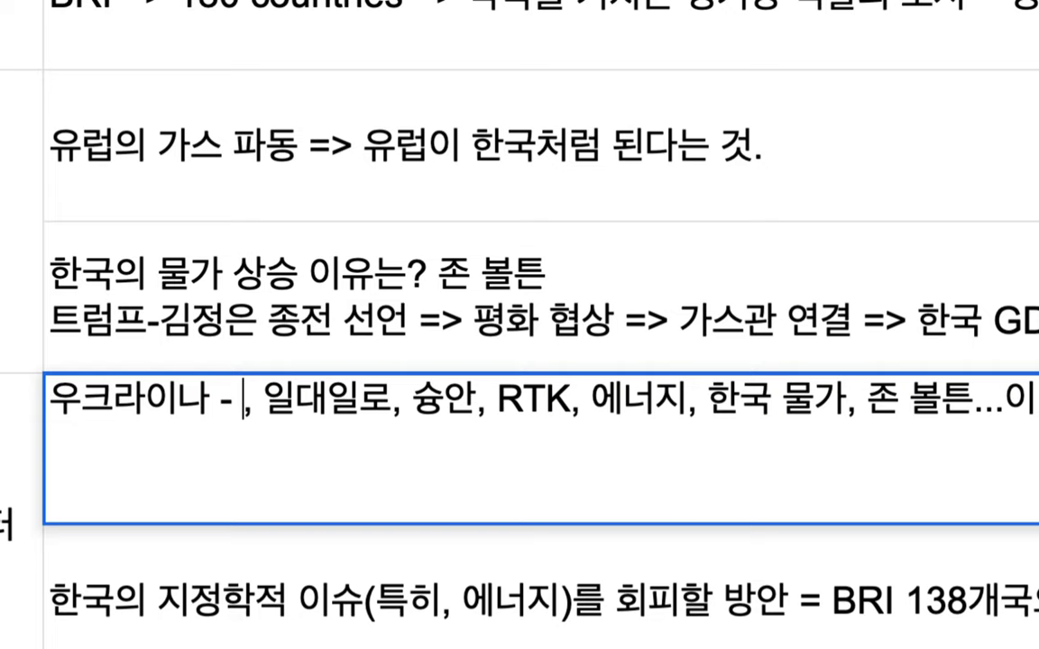
type("비ㄱ토")
key("BackSpace")
key("BackSpace")
key("BackSpace")
type("Voci")
key("BackSpace")
key("BackSpace")
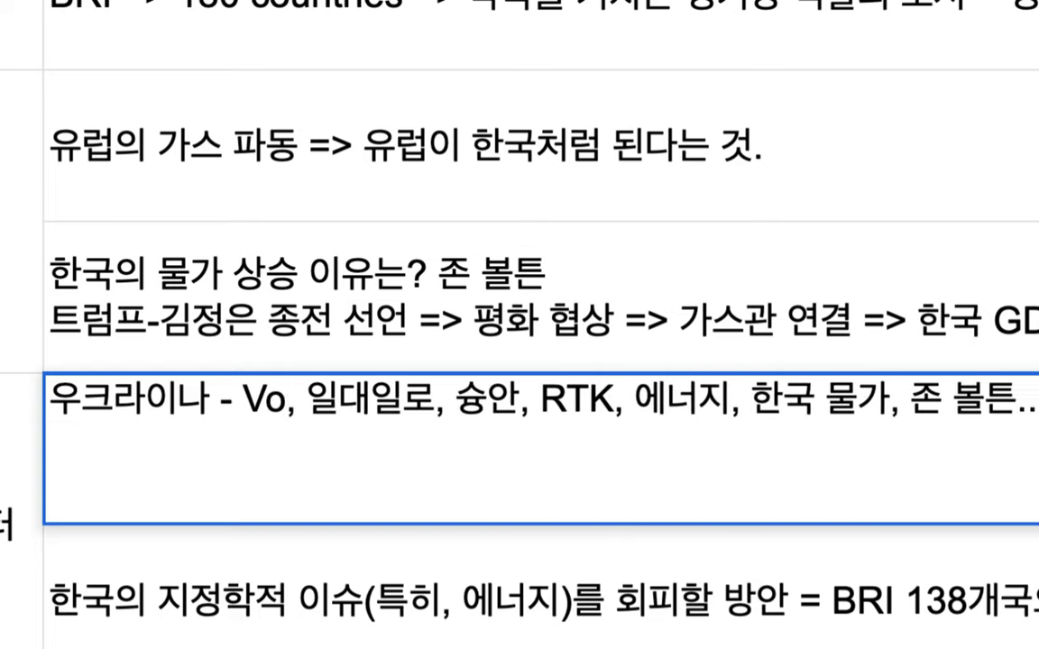
key("BackSpace")
type("ictoria ")
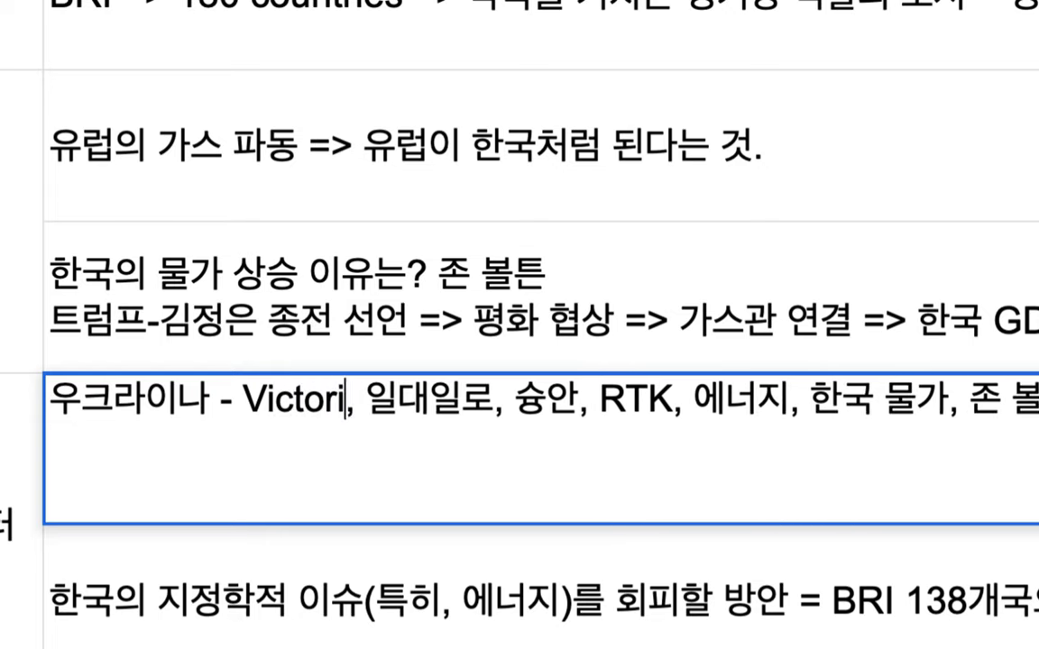
type("Nuland")
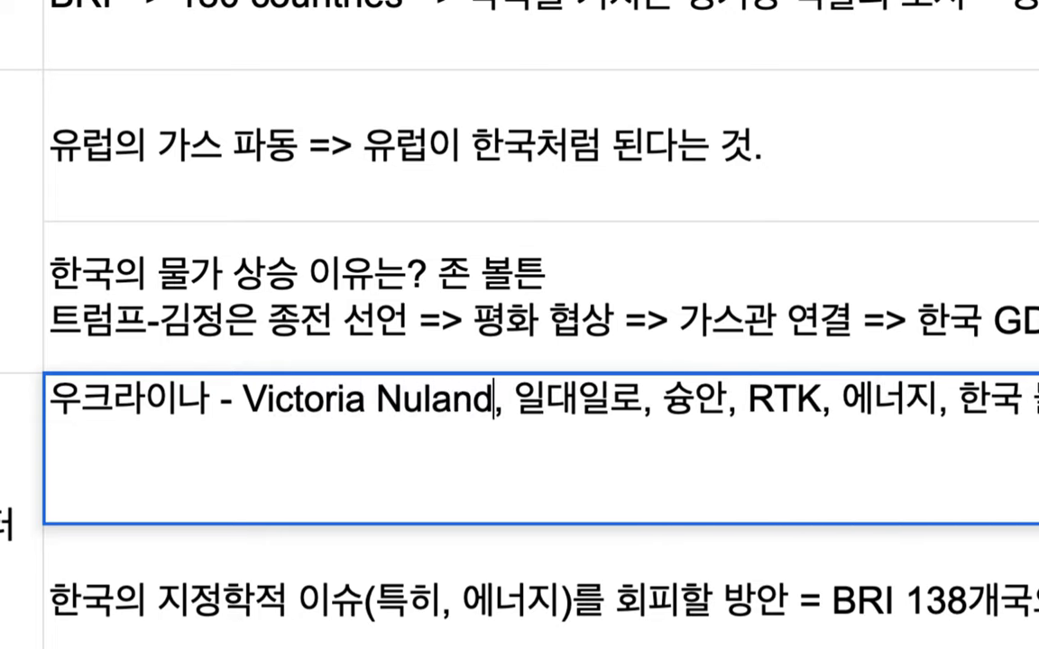
Step: Search Google Images for the name copied from row 9, "Victoria Nuland", and preview the en.wikipedia.org and greenwald.substack.com photos
left_click_drag(246, 389, 488, 396)
key("super+c")
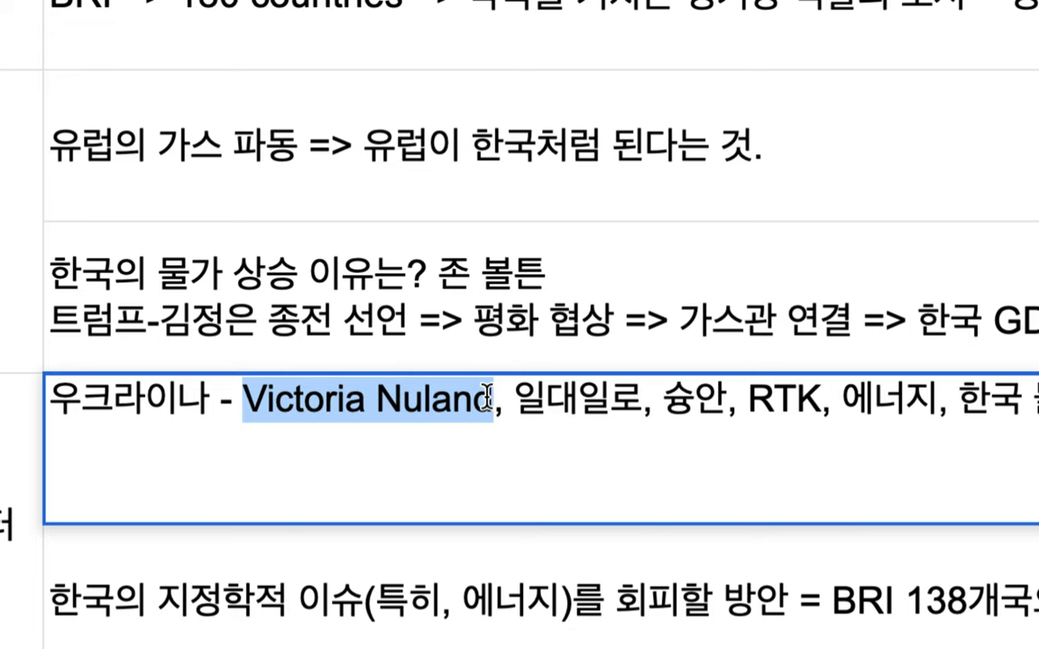
left_click(191, 36)
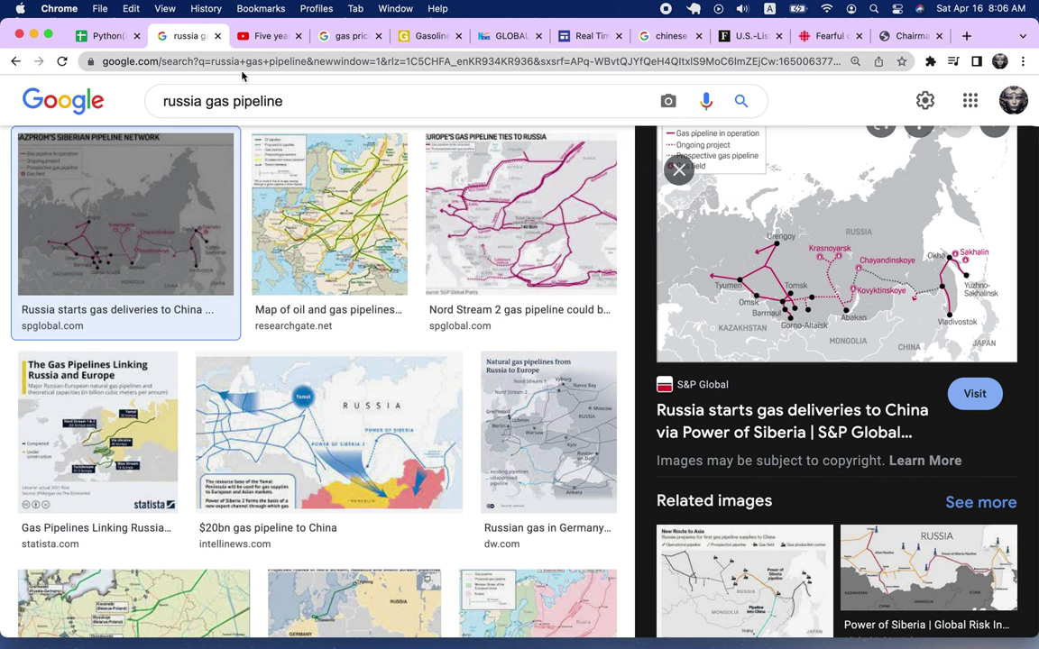
left_click(238, 101)
key("super+a")
key("super+v")
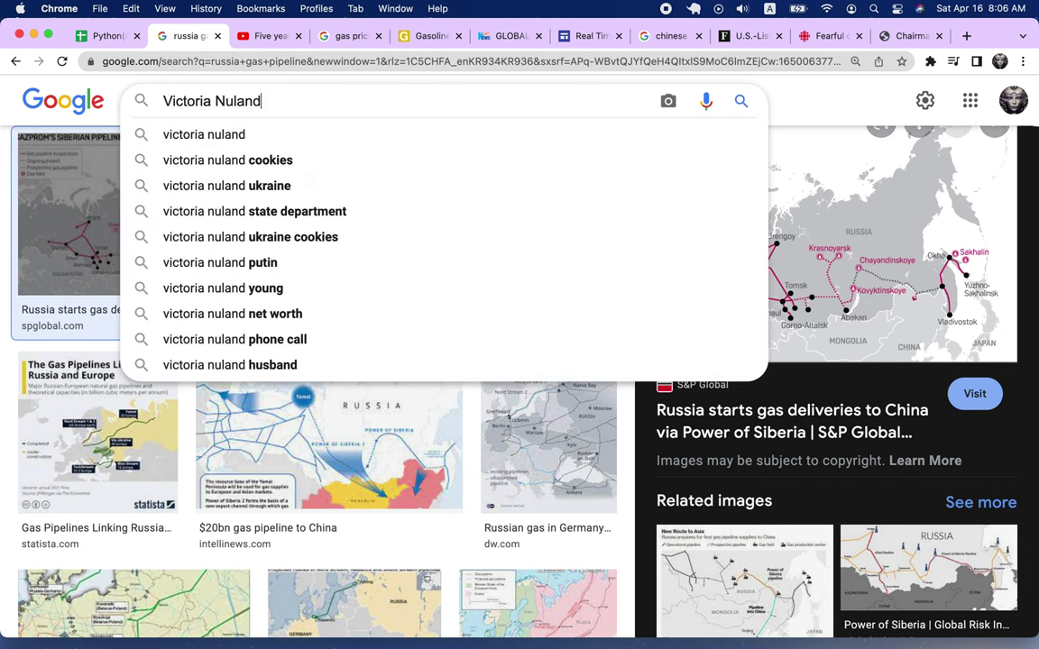
key("Return")
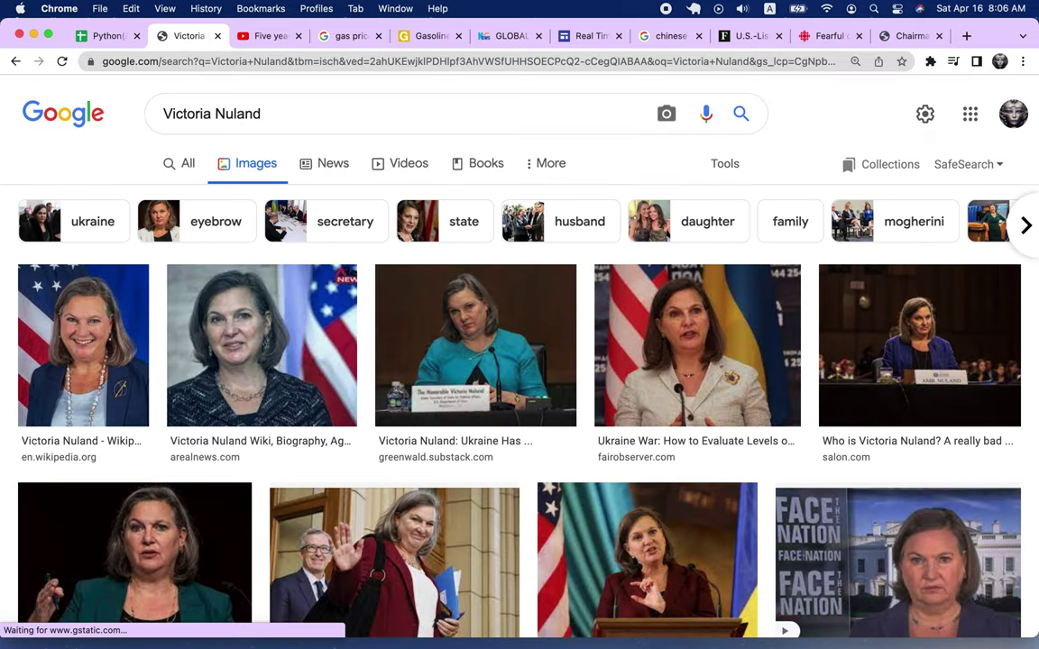
left_click(54, 372)
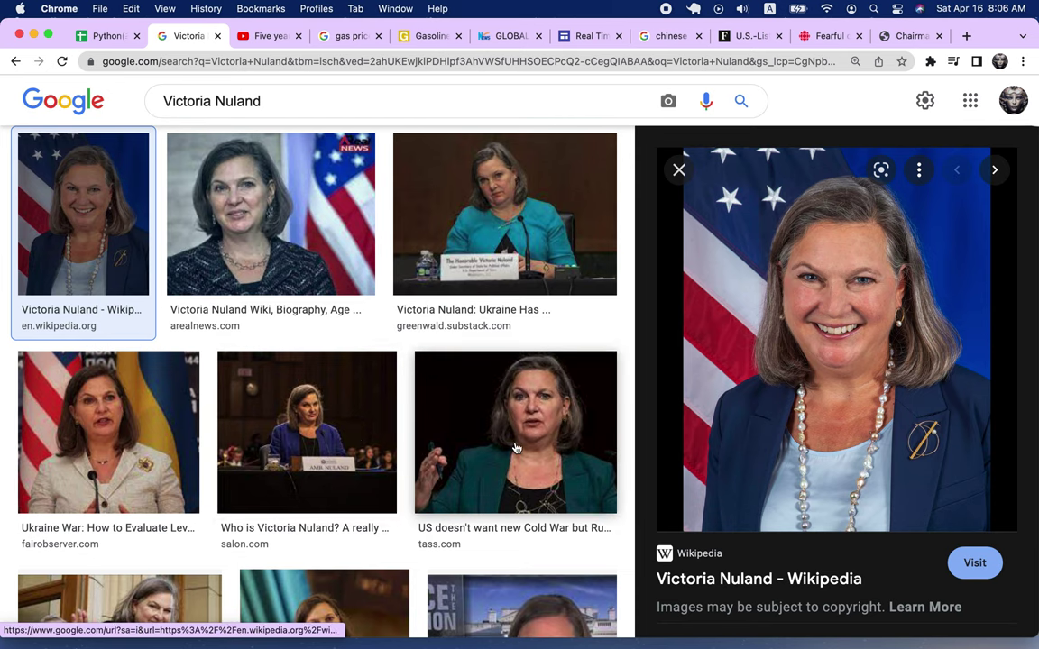
left_click(499, 245)
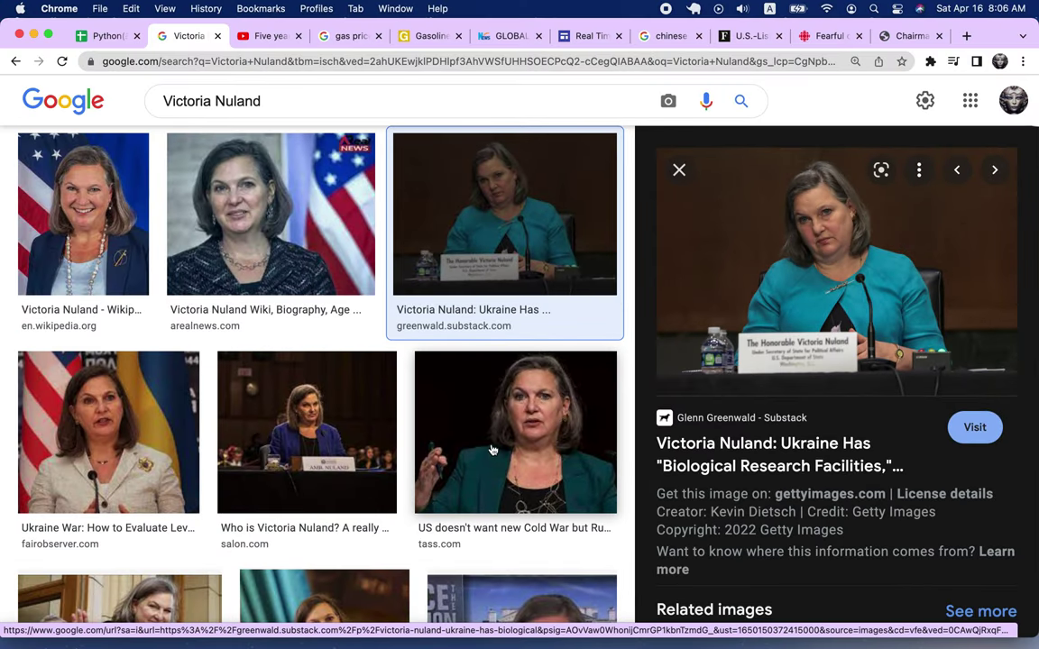
Step: Look through more of the "Victoria Nuland" image results below the previewed photo
scroll(505, 421, "down", 3)
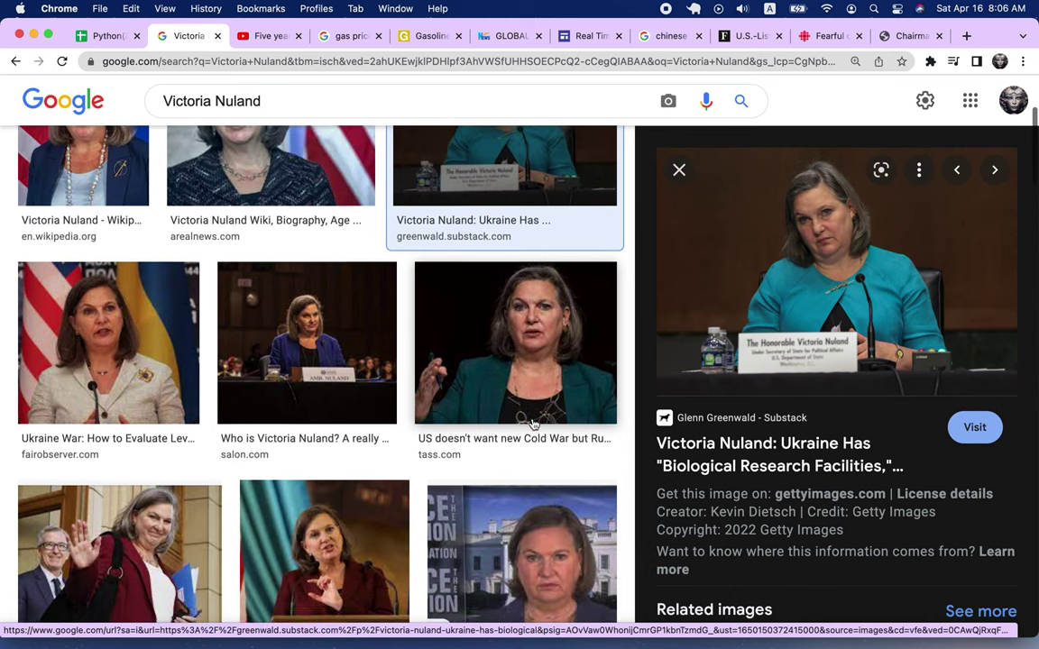
scroll(532, 424, "down", 5)
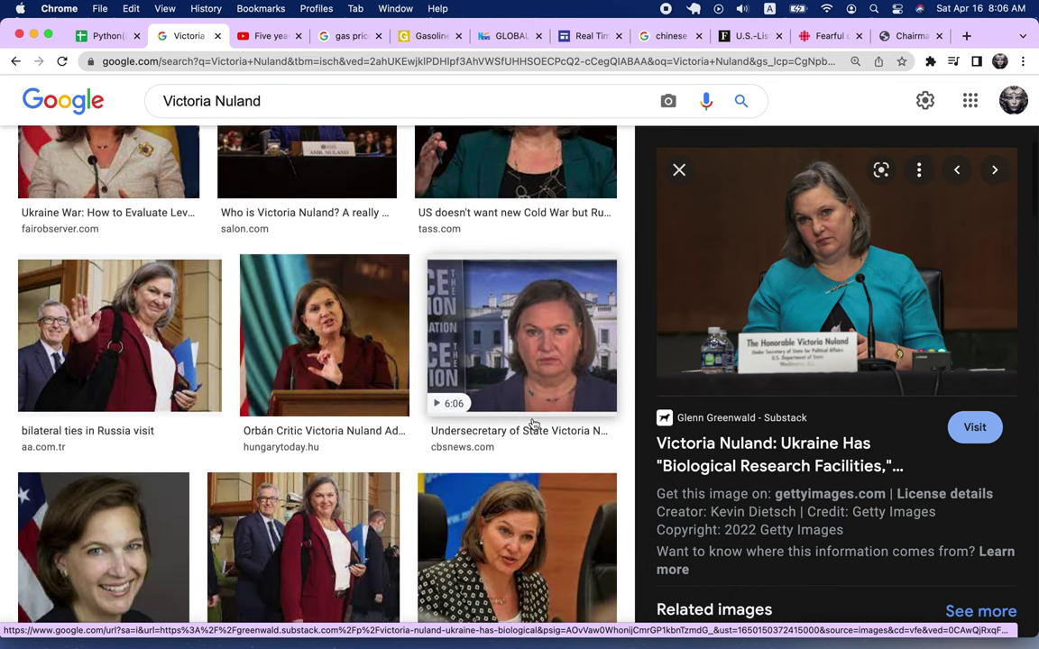
scroll(534, 424, "down", 5)
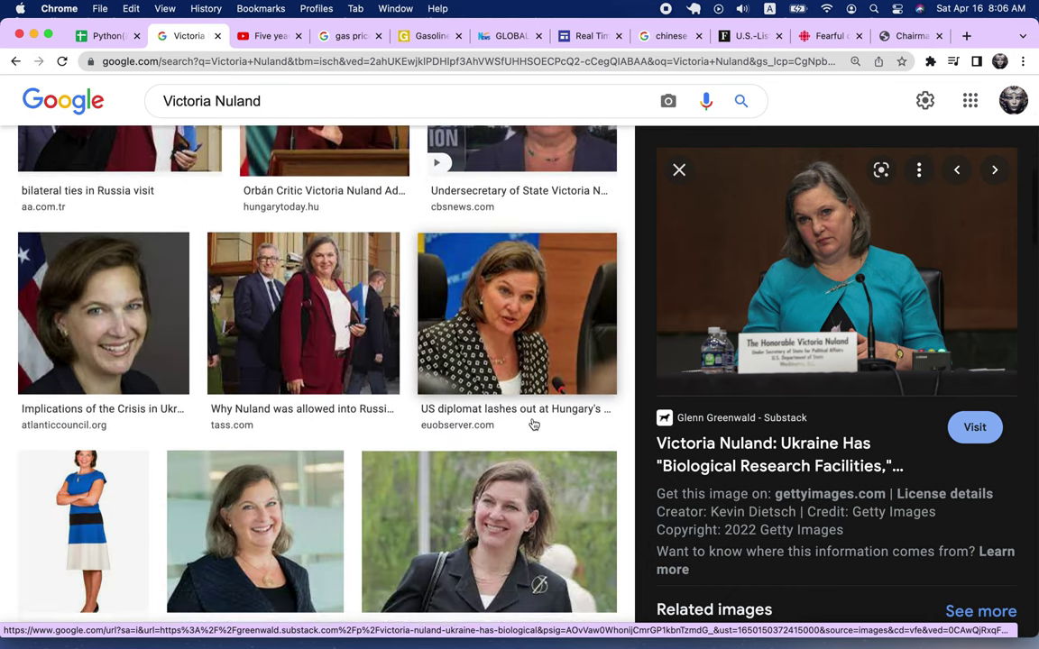
Step: Return to the spreadsheet notes and highlight "종전 선언" and "존 볼튼" in cell B8
left_click(104, 36)
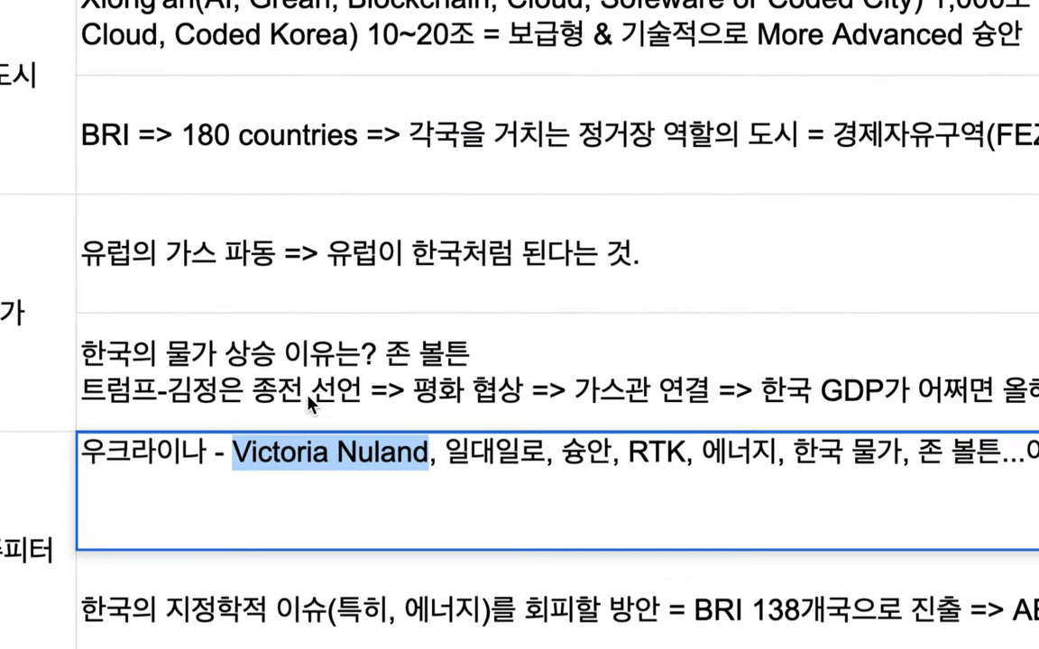
left_click(270, 406)
double_click(250, 368)
left_click_drag(250, 368, 352, 370)
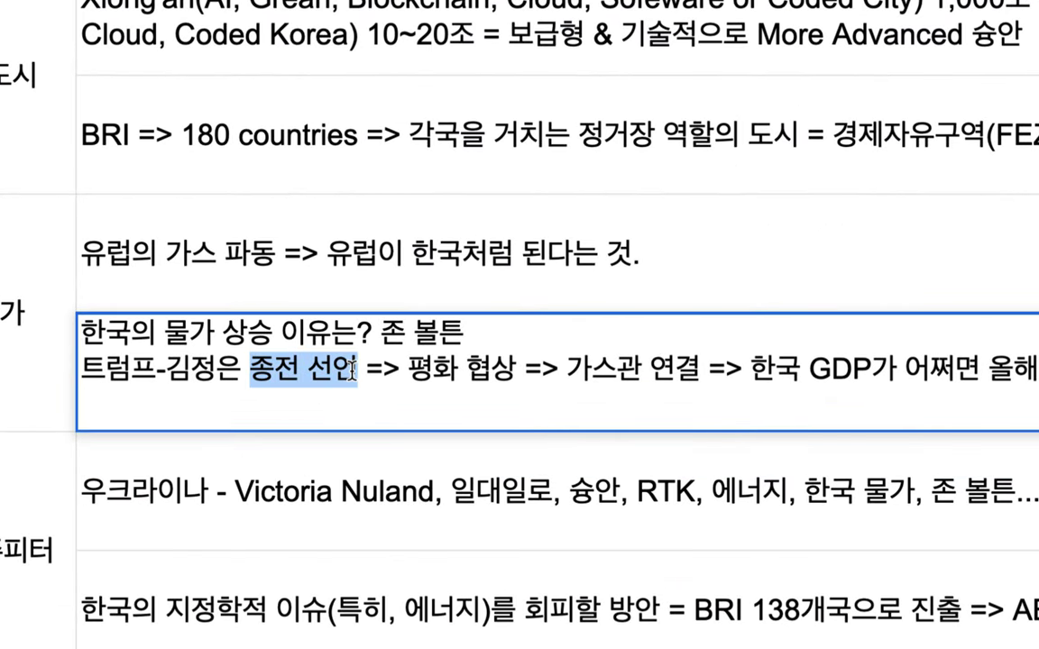
left_click_drag(371, 333, 462, 332)
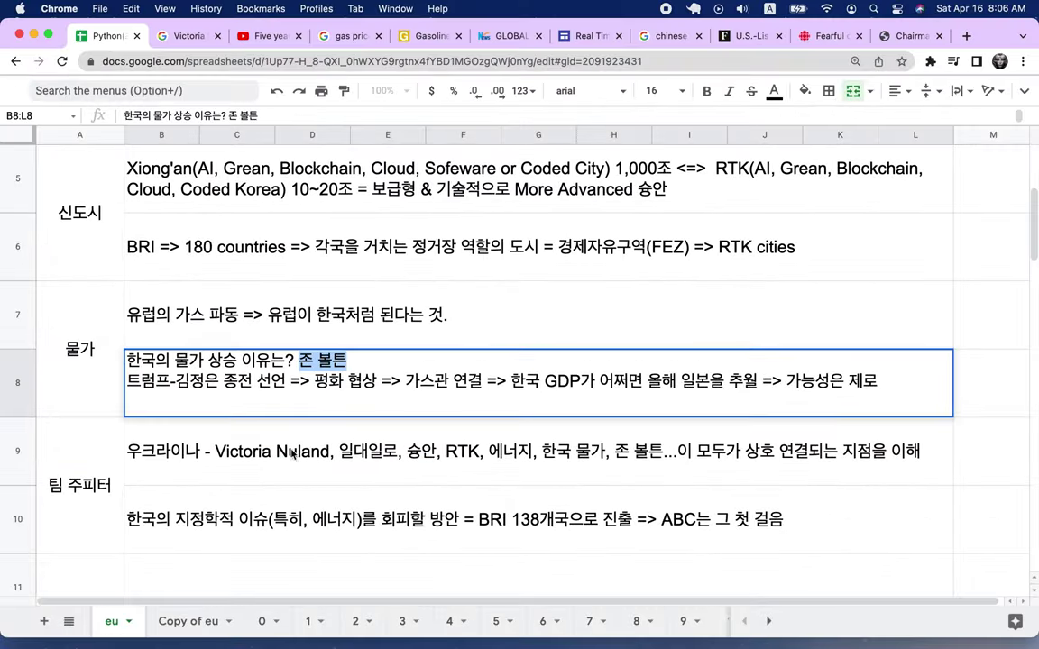
Step: Go over the row 9 note by highlighting its phrases one by one, from "우크라이나 - Victoria Nuland" to "에너지"
left_click(272, 462)
left_click_drag(327, 430, 124, 430)
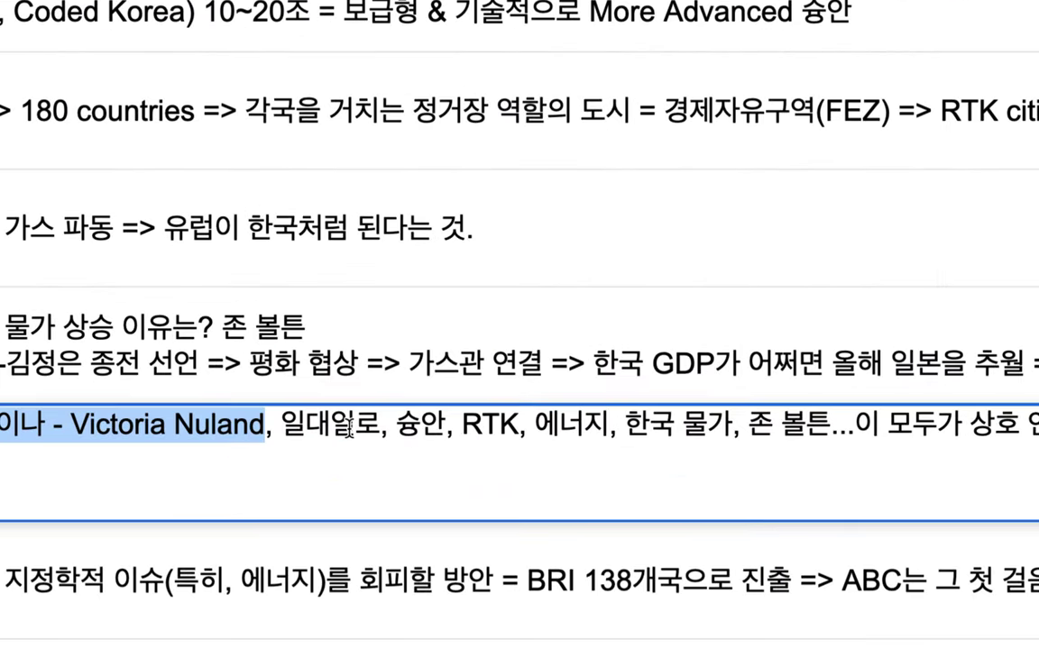
double_click(374, 431)
double_click(410, 425)
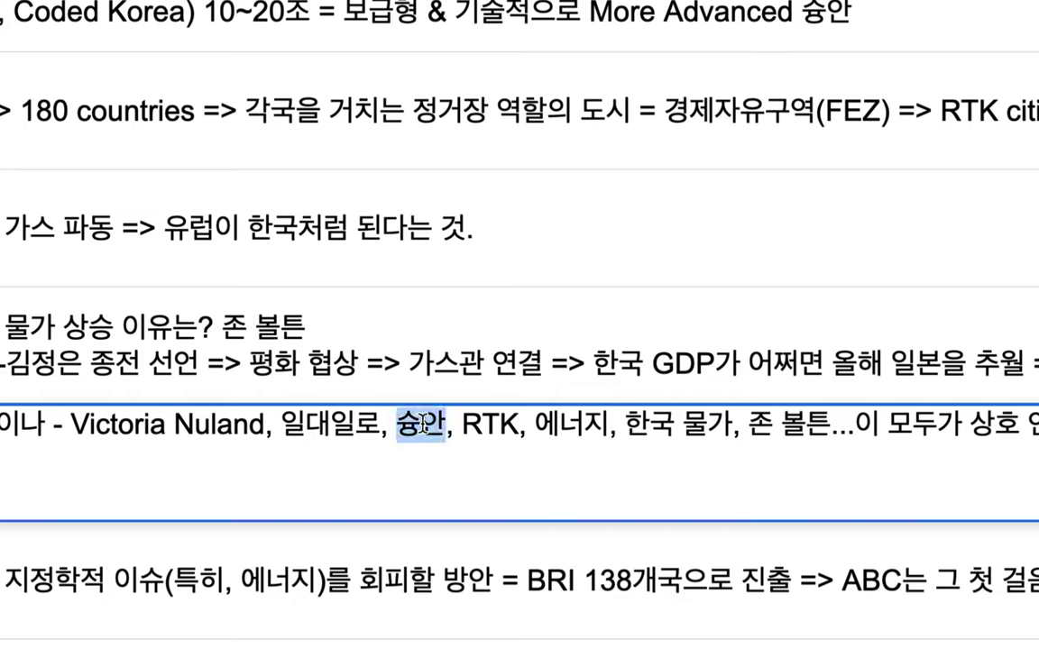
left_click(485, 426)
double_click(484, 429)
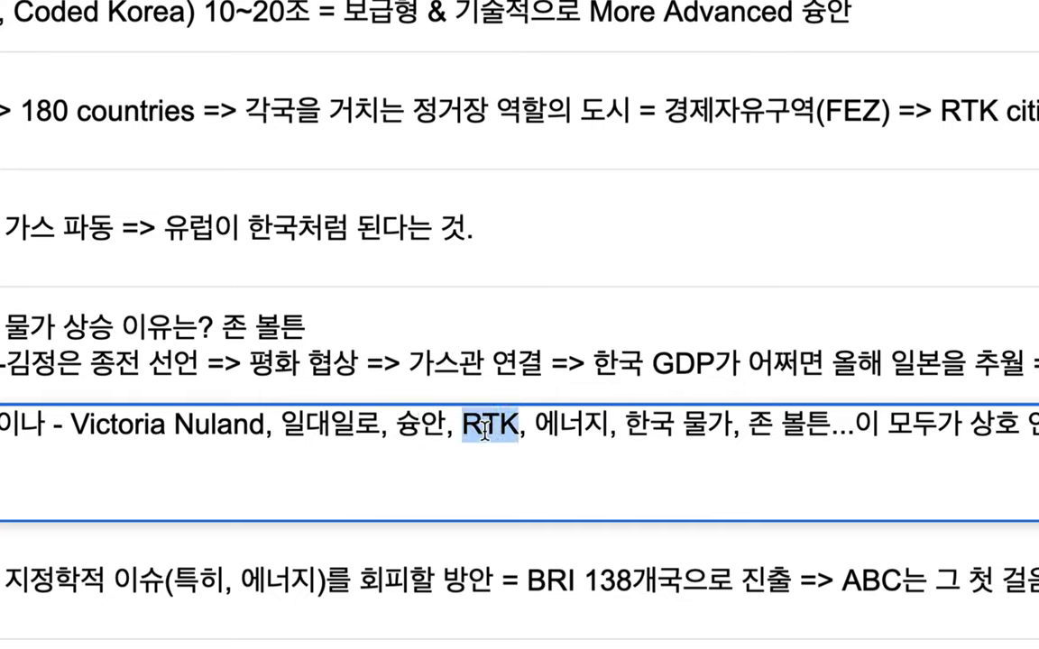
double_click(538, 431)
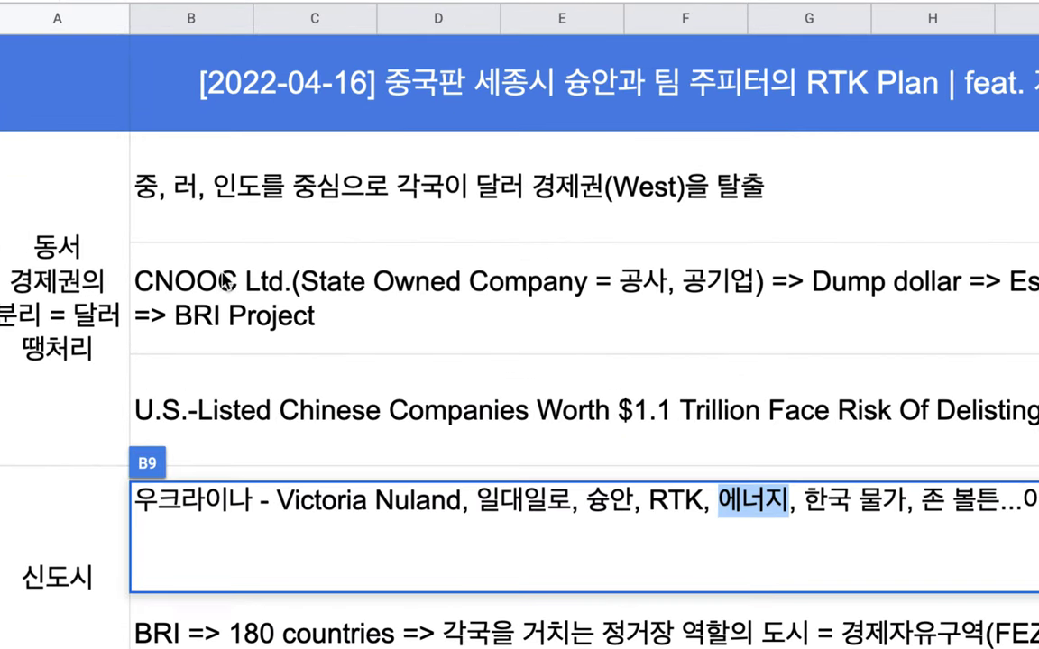
Step: Highlight "CNOOC Ltd." in cell B3 and go back to the row 9 note on Ukraine
left_click(225, 282)
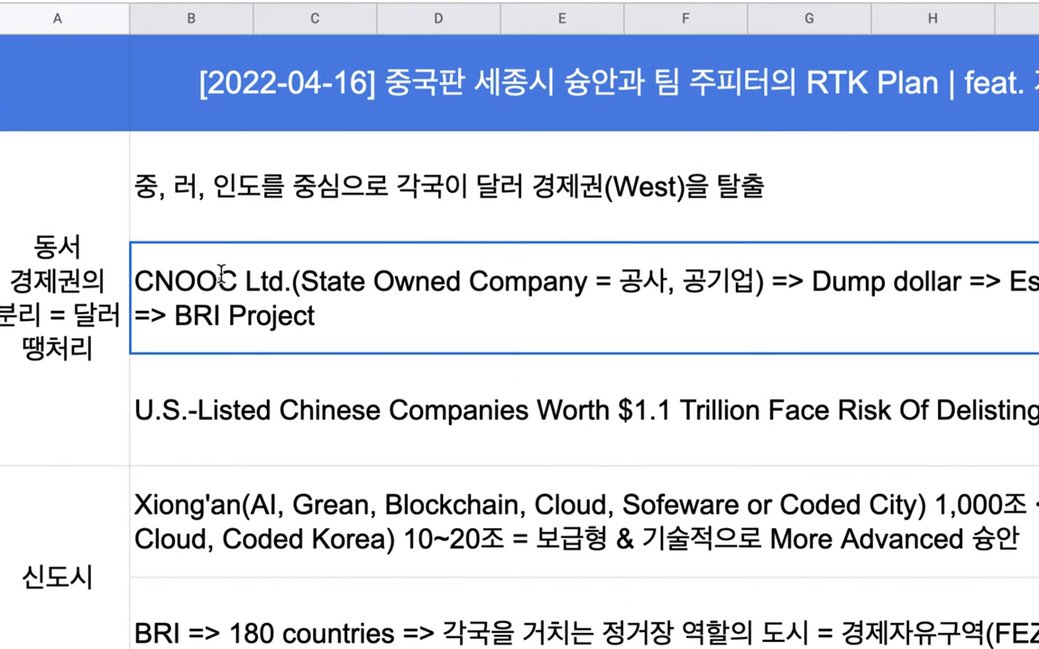
double_click(282, 261)
left_click_drag(287, 261, 120, 266)
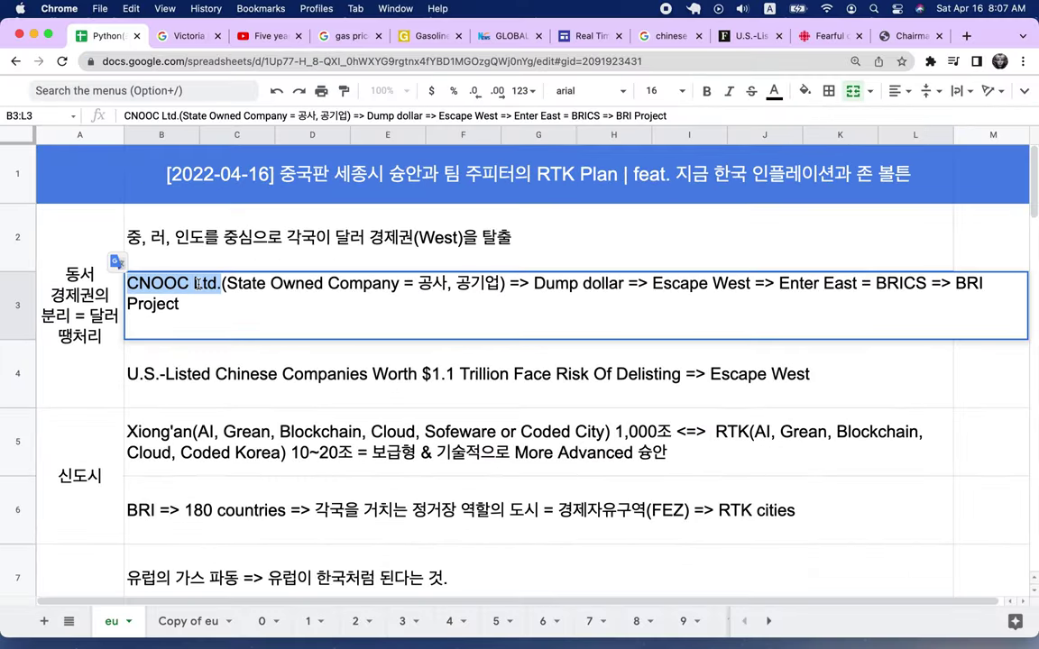
scroll(346, 436, "down", 5)
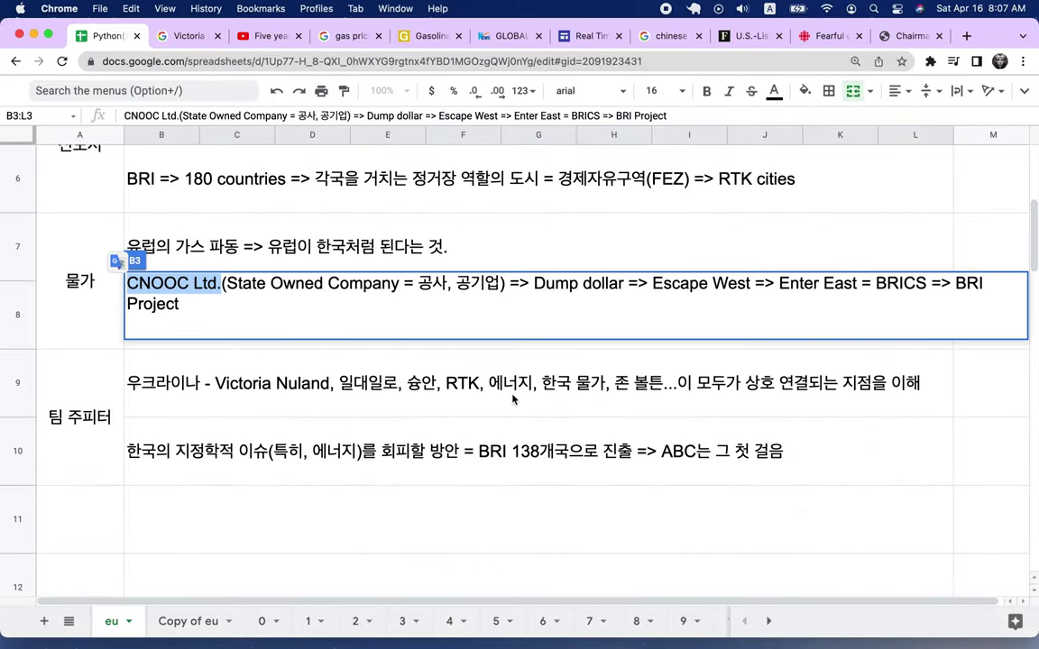
left_click(513, 399)
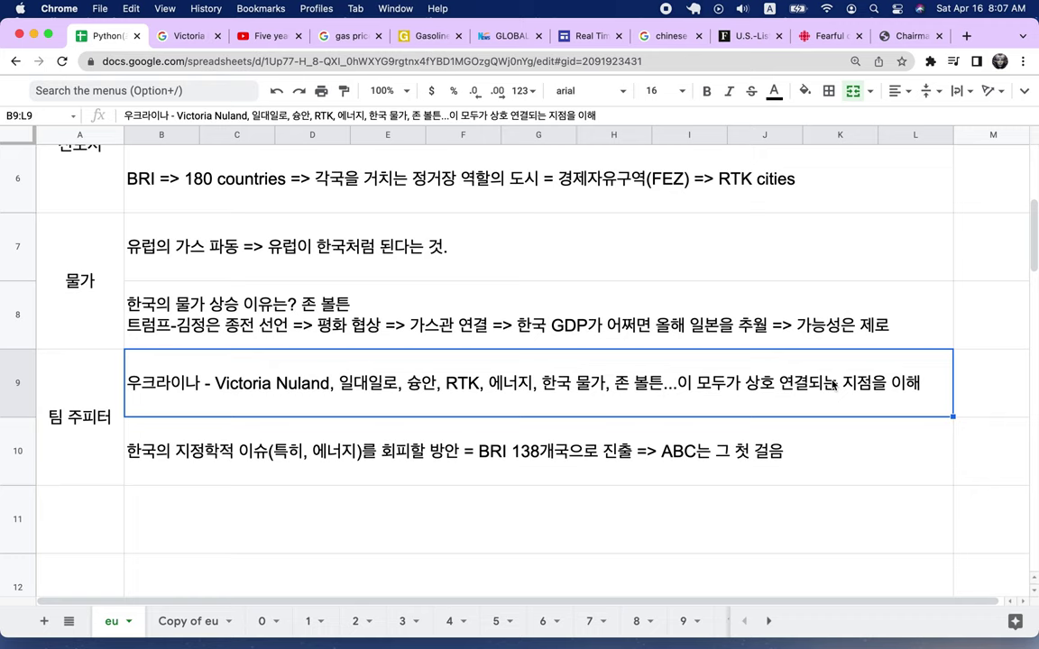
Step: Highlight "180 countries" in the BRI note in cell B6
left_click(723, 273)
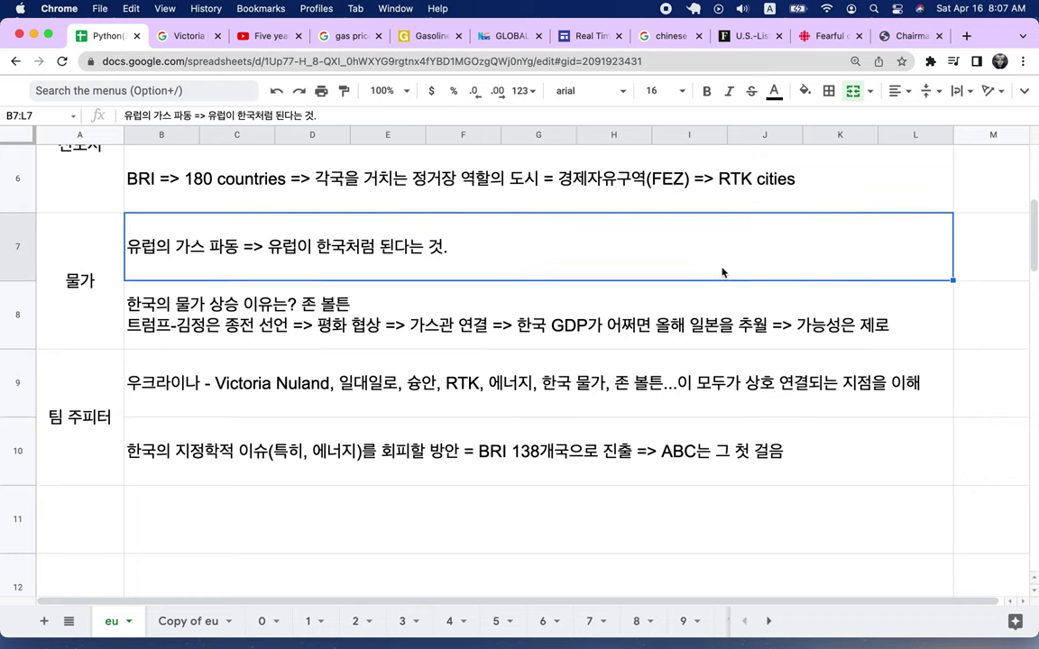
scroll(723, 272, "up", 2)
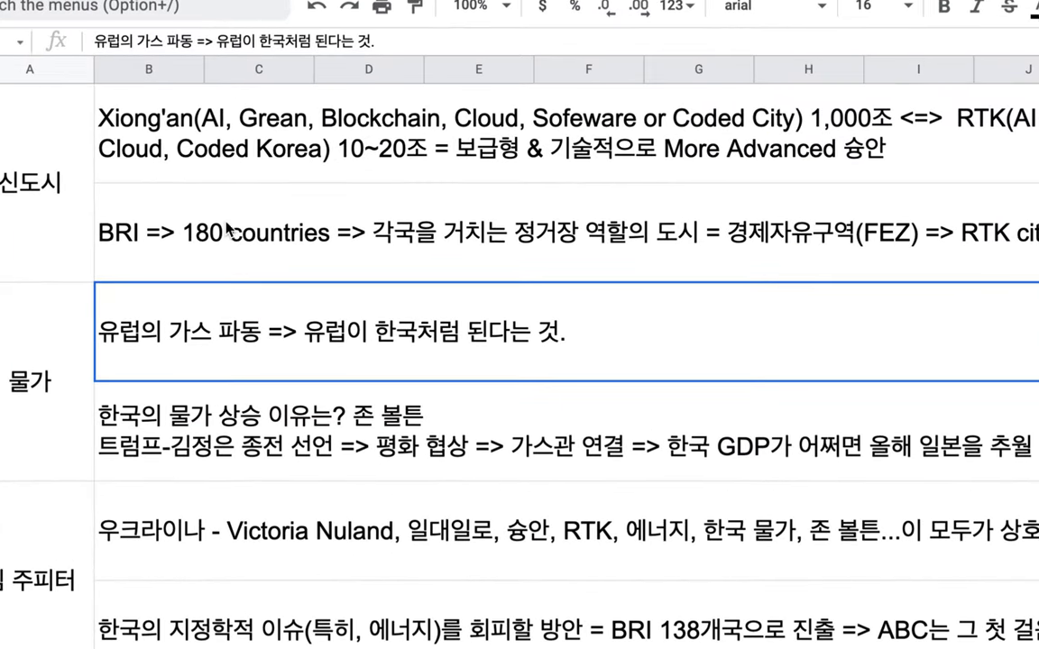
double_click(193, 229)
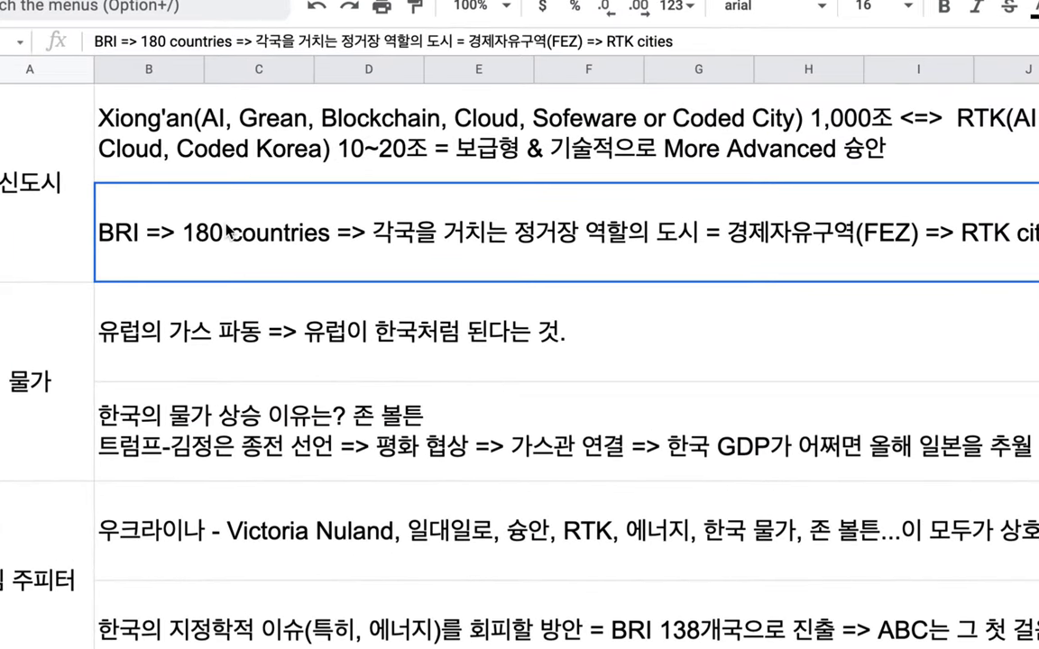
left_click_drag(196, 206, 350, 204)
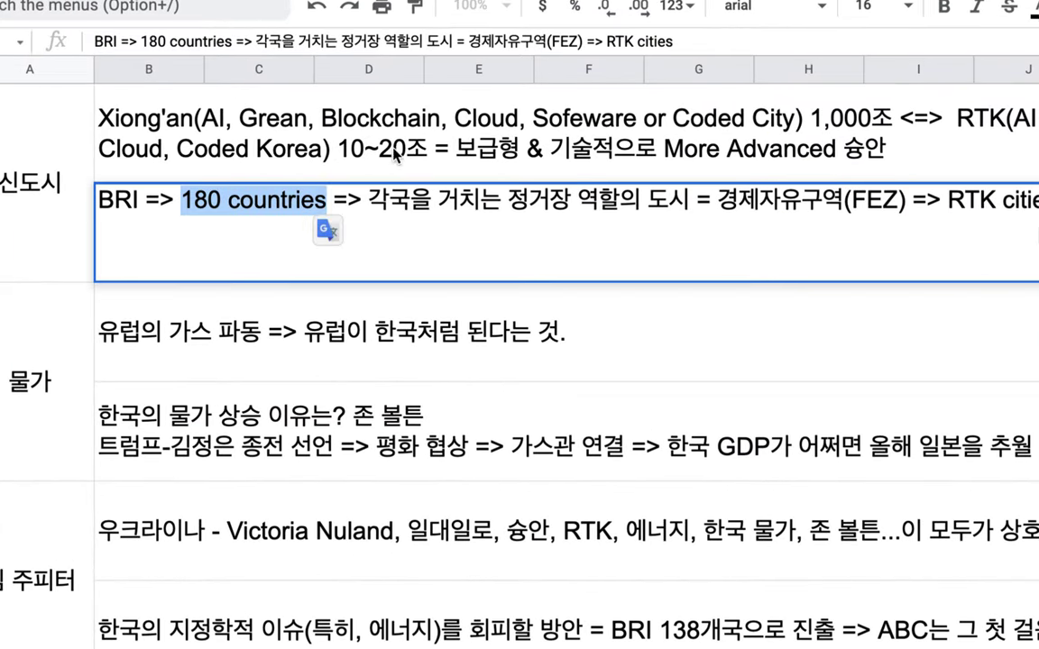
Step: Go over the B5 new-city note by highlighting parts of its second line and "Xiong'an" at its start
left_click(391, 153)
double_click(390, 154)
left_click_drag(190, 131, 219, 130)
left_click_drag(291, 124, 357, 129)
left_click_drag(198, 99, 97, 102)
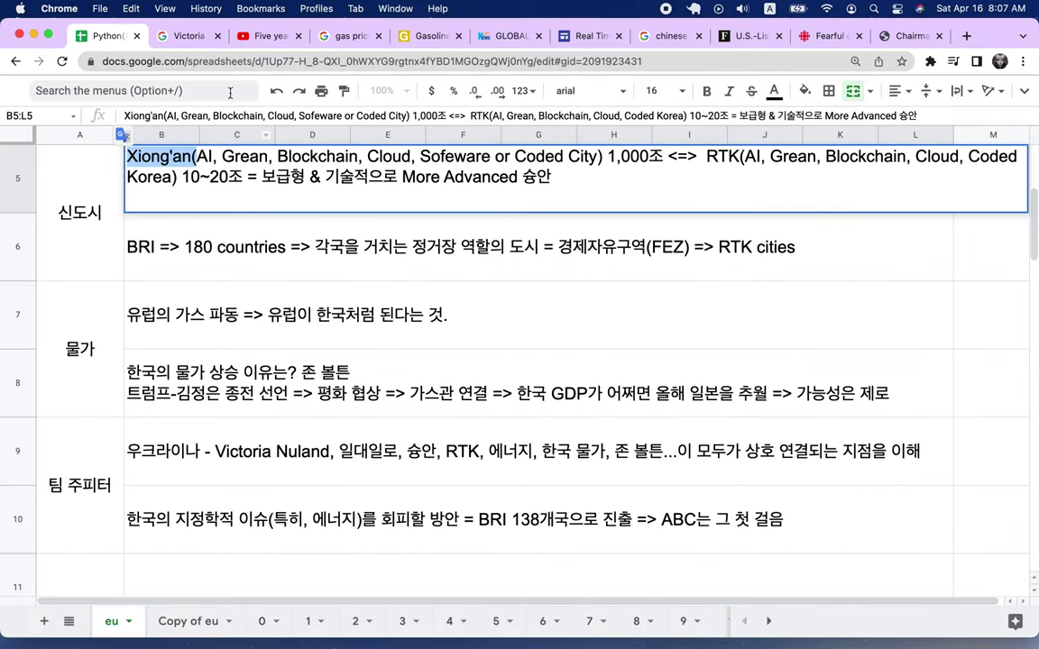
Step: Search Google for "russia gas pipeline" and preview the spglobal.com map of Gazprom's Siberian pipeline network
left_click(196, 38)
triple_click(260, 100)
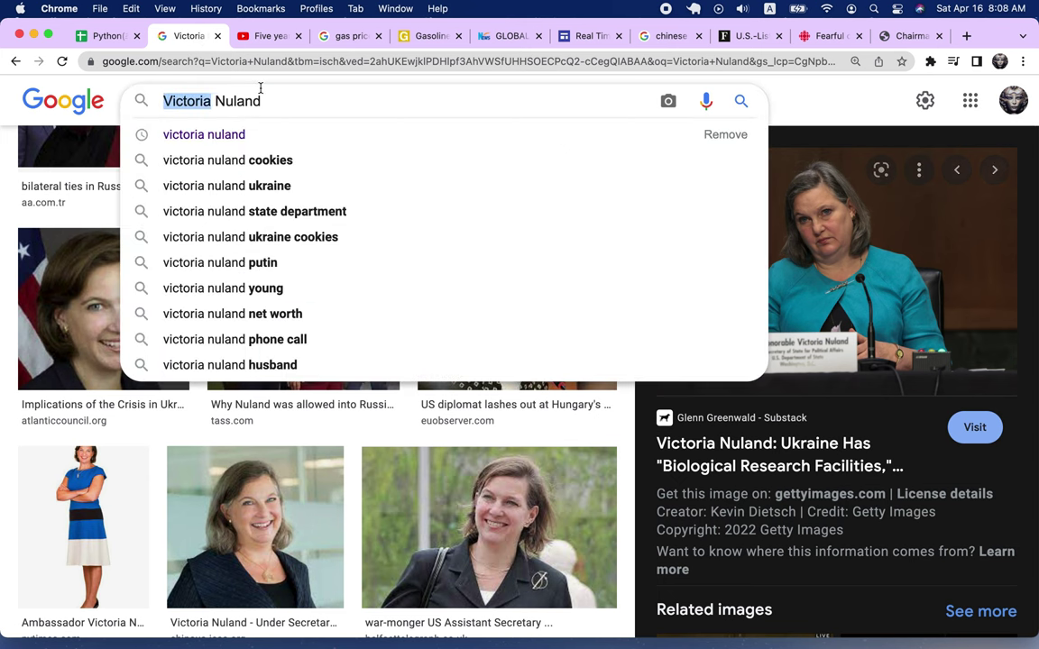
left_click(286, 58)
type("ru")
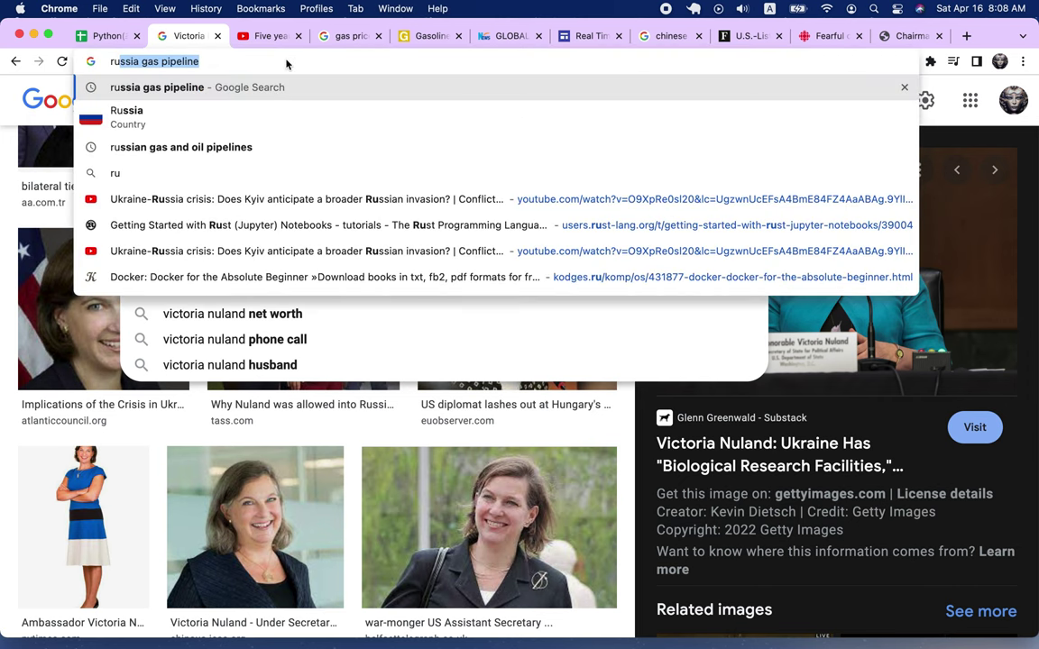
key("Return")
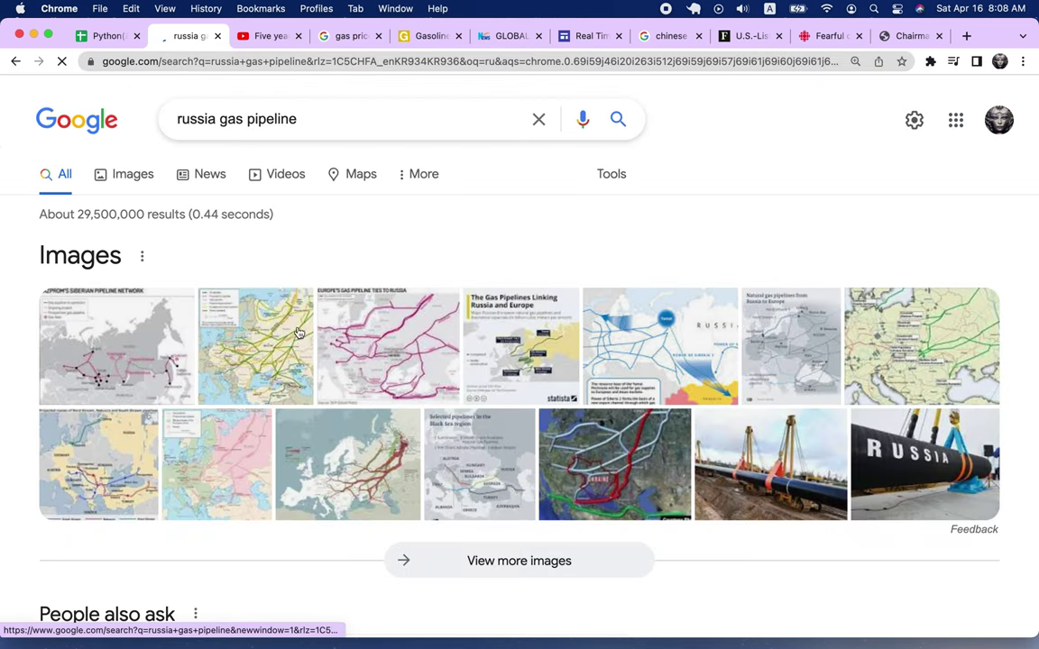
left_click(108, 335)
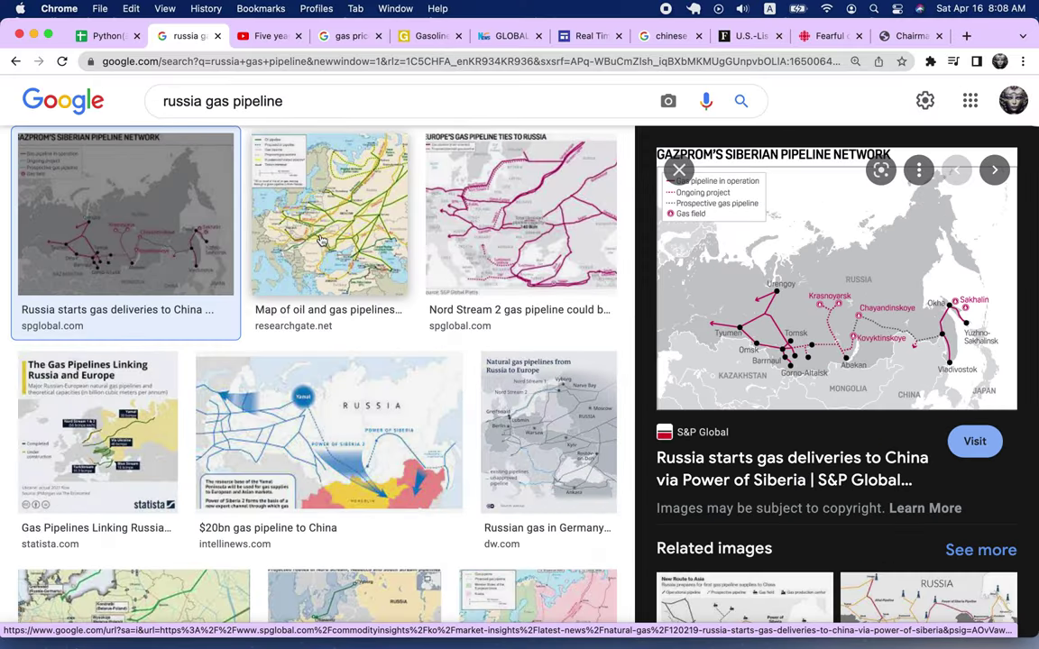
Step: Search Google Images for "bri nations world map" and preview the International Trade Map from beltroadresearch.com
left_click(224, 105)
triple_click(224, 105)
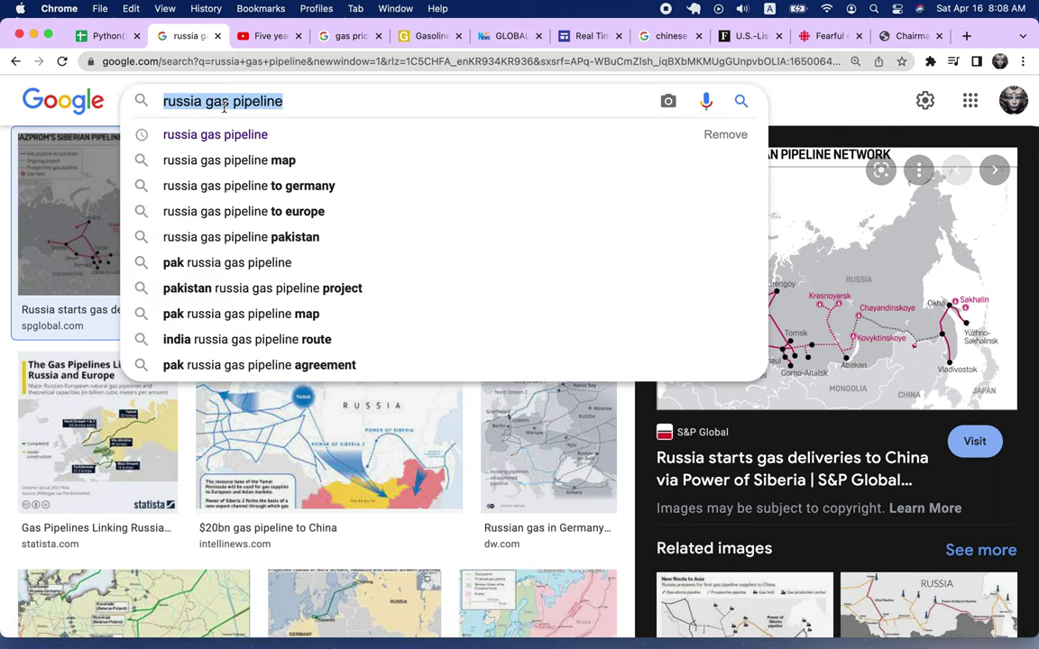
type("bri natio")
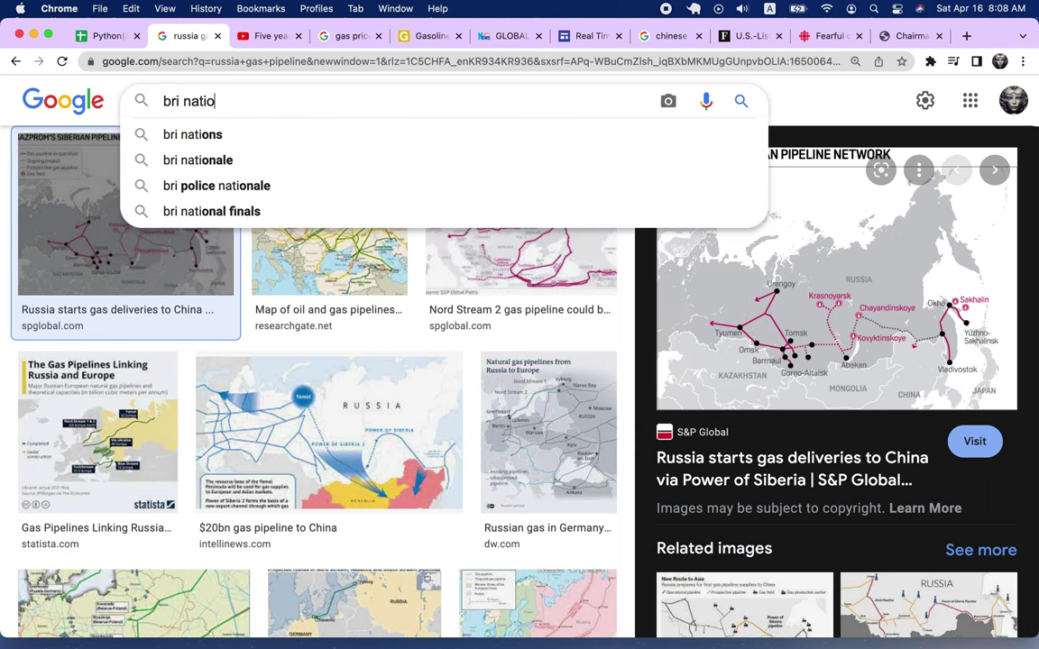
type("ns world map")
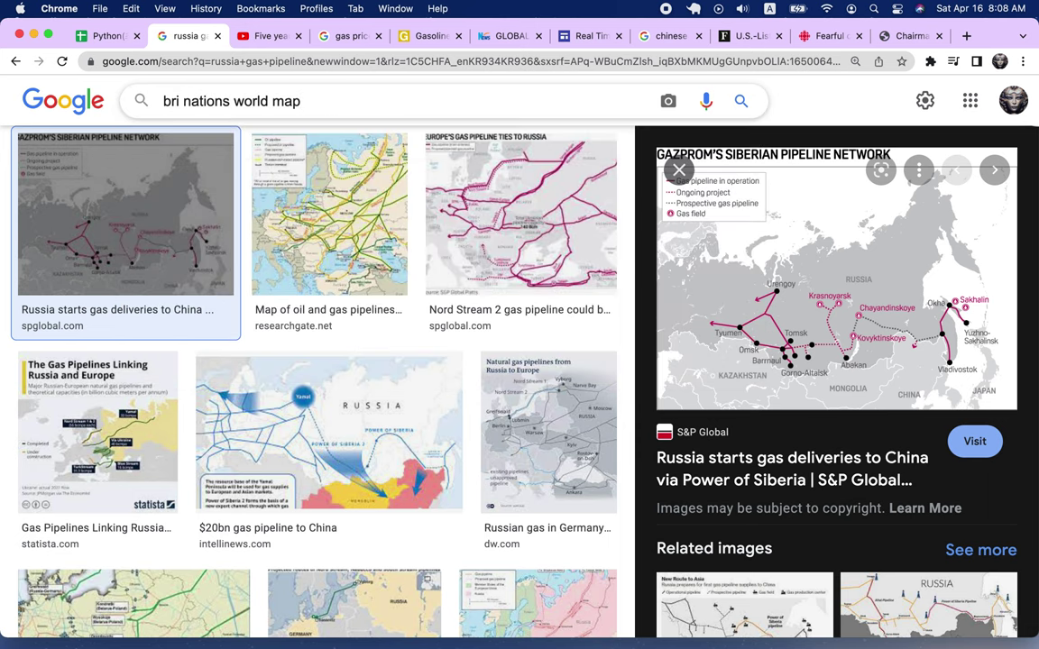
key("Return")
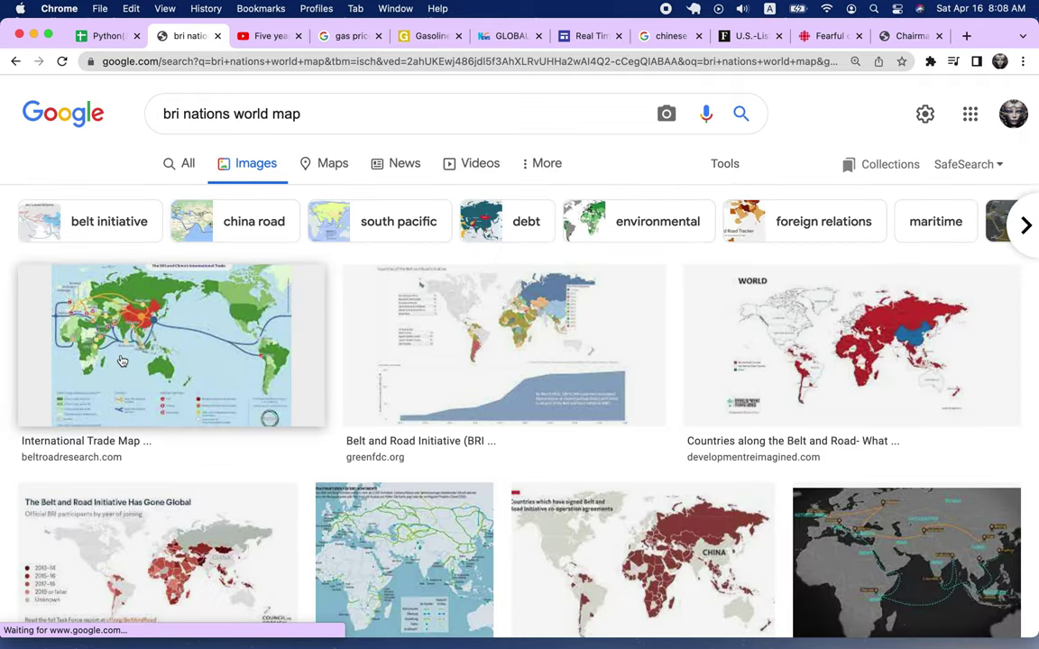
left_click(122, 360)
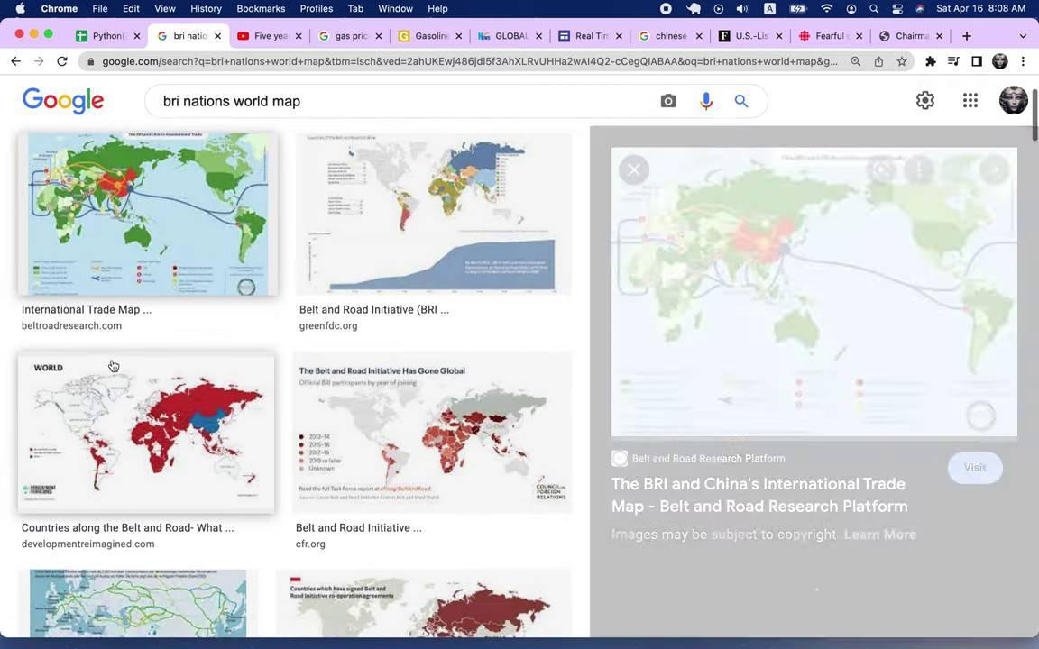